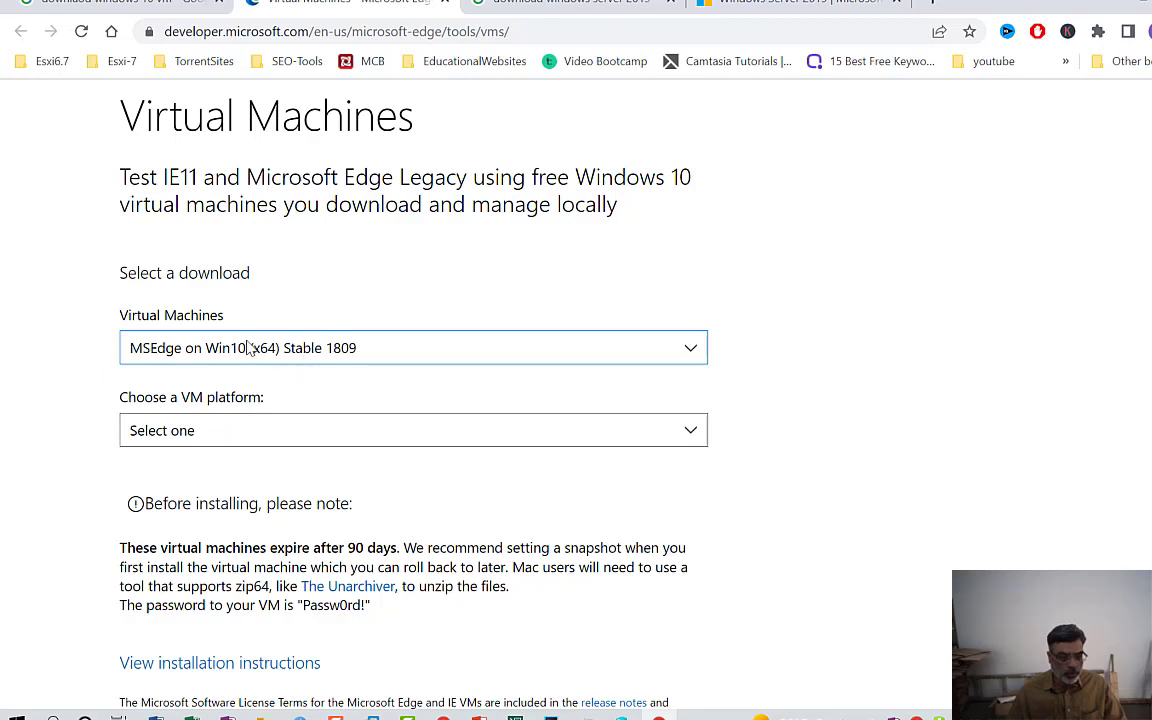
- Choose HyperV (Windows) as the platform for the MSEdge on Win10 virtual machine and download its zip
left_click(229, 437)
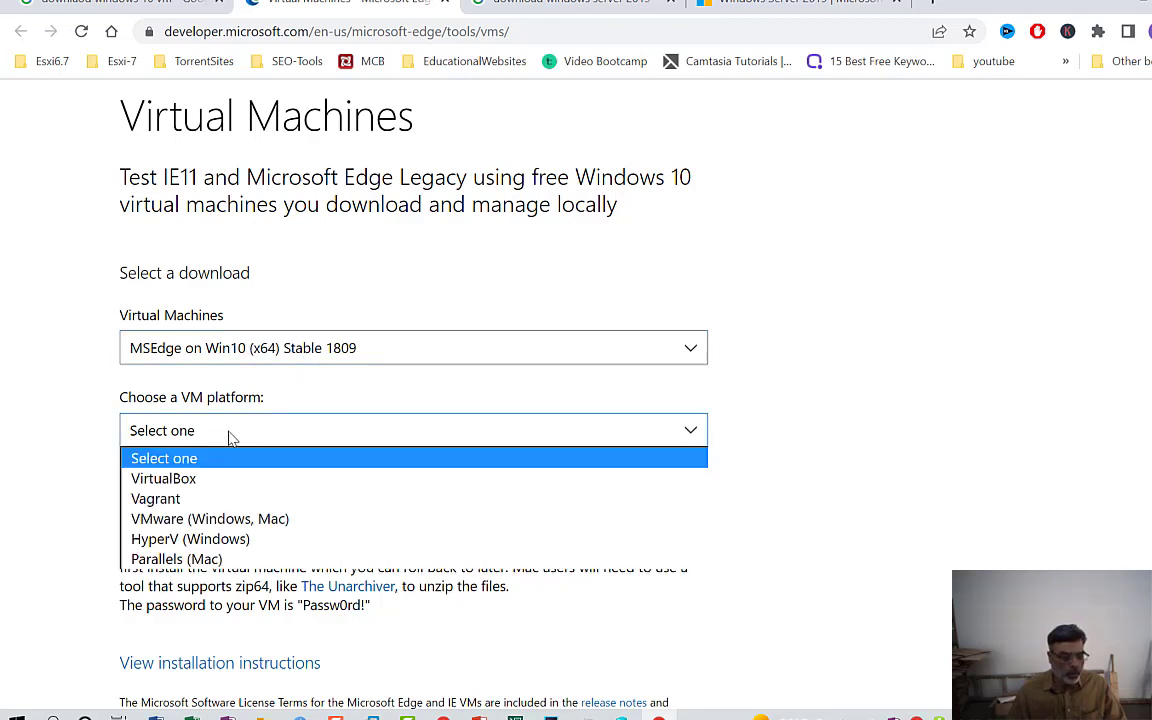
left_click(228, 545)
scroll(229, 545, "down", 3)
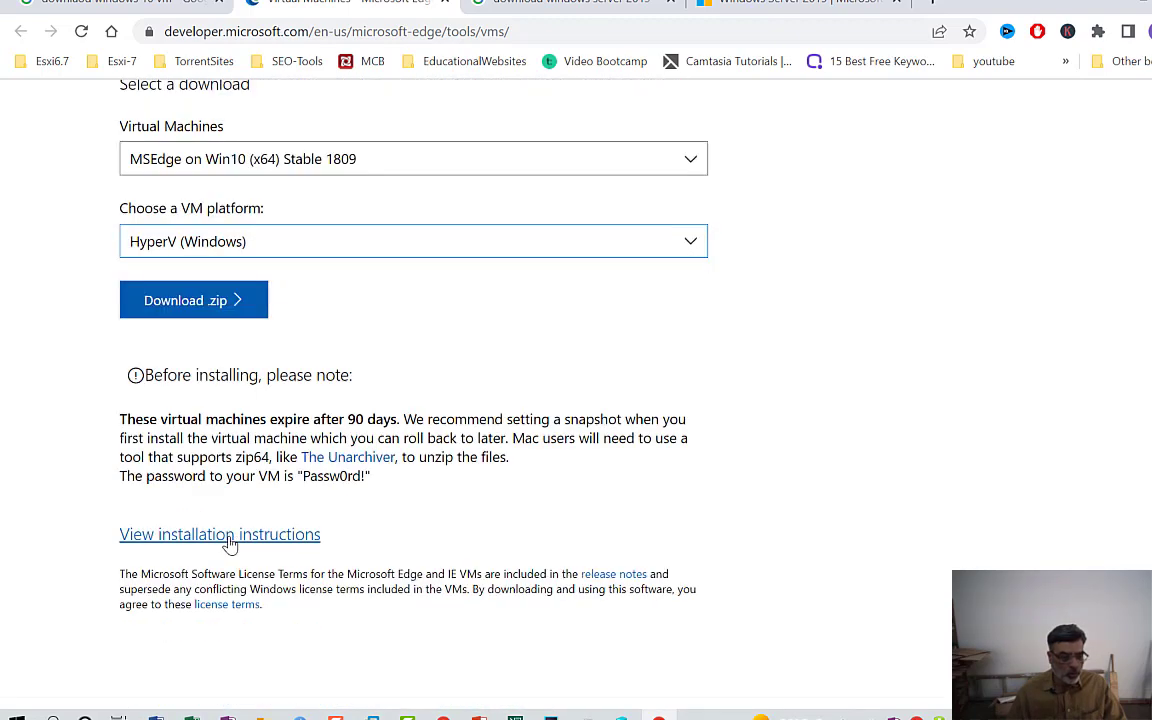
scroll(229, 545, "up", 2)
scroll(213, 437, "down", 1)
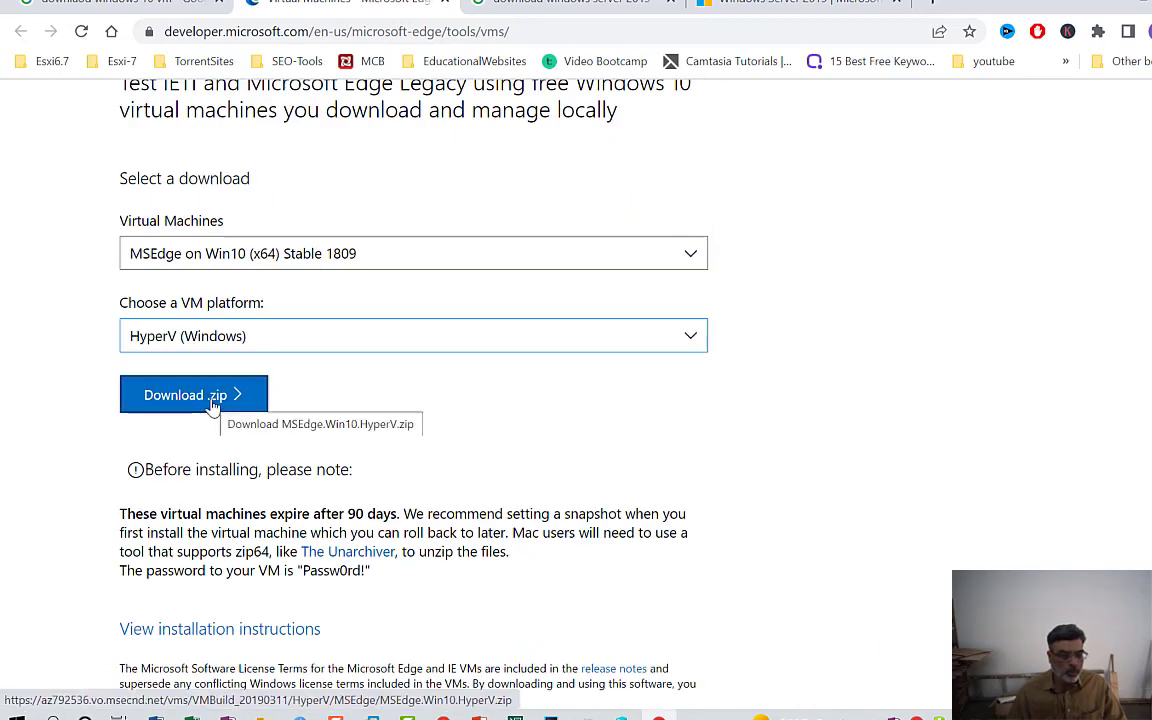
left_click(212, 403)
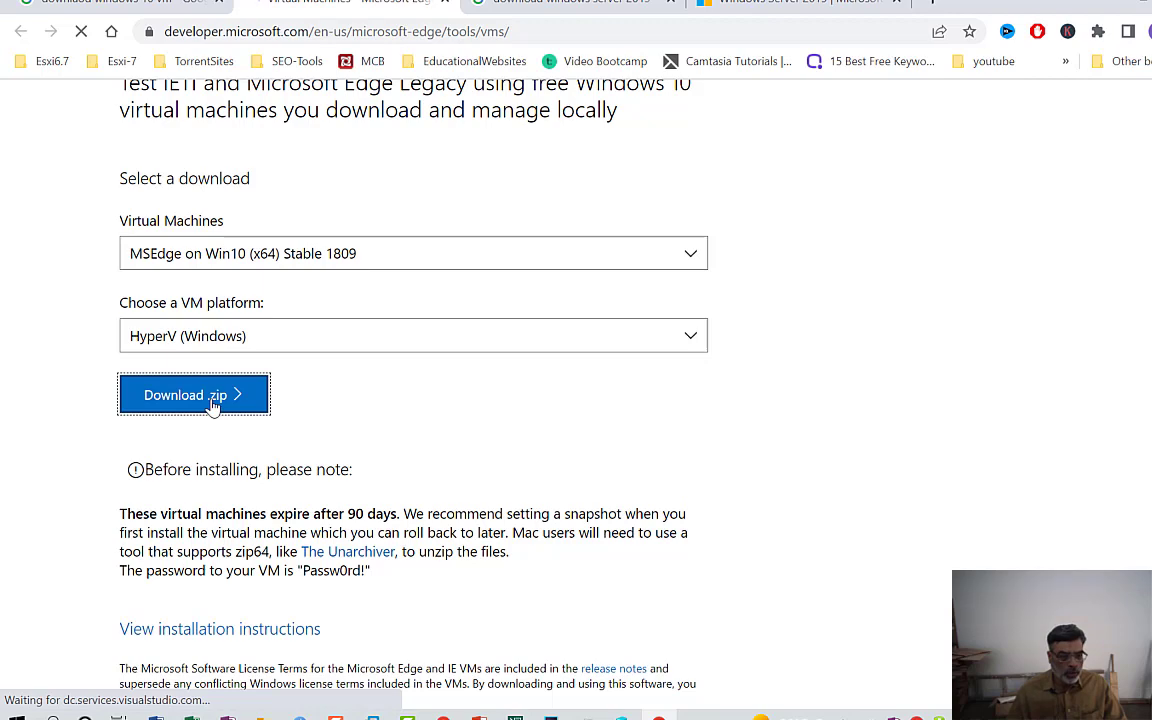
- Download the English (United States) 64-bit ISO of Windows Server 2019 from the Microsoft Evaluation Center
left_click(535, 5)
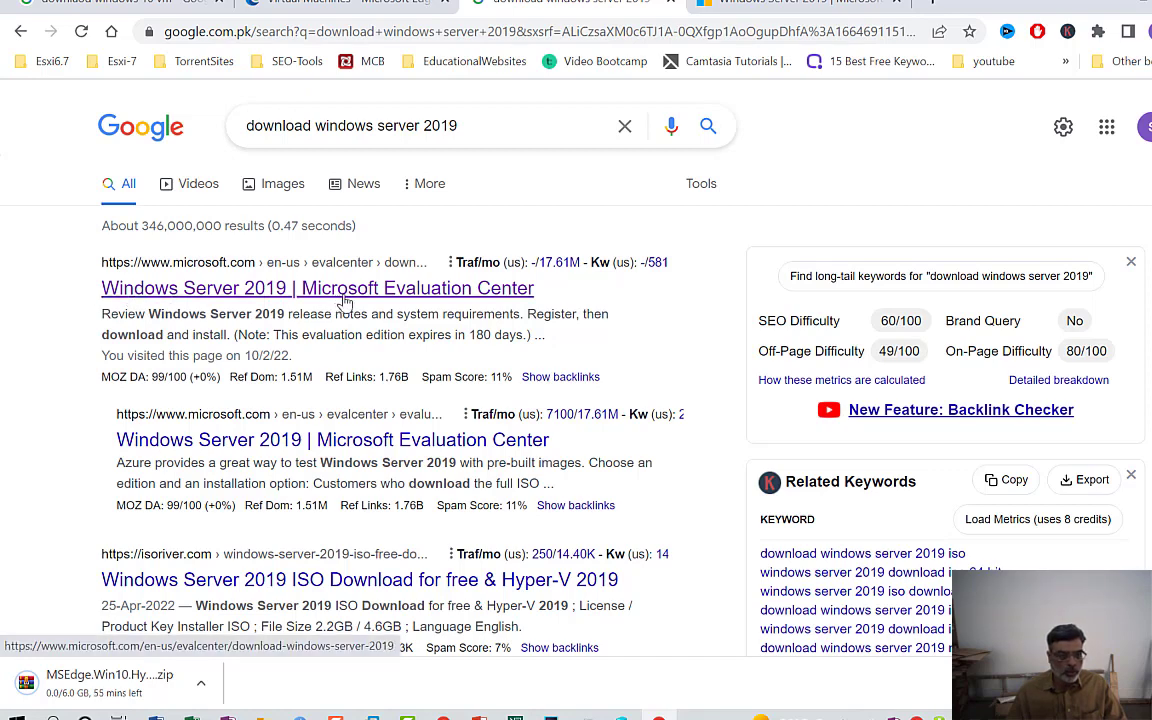
right_click(316, 291)
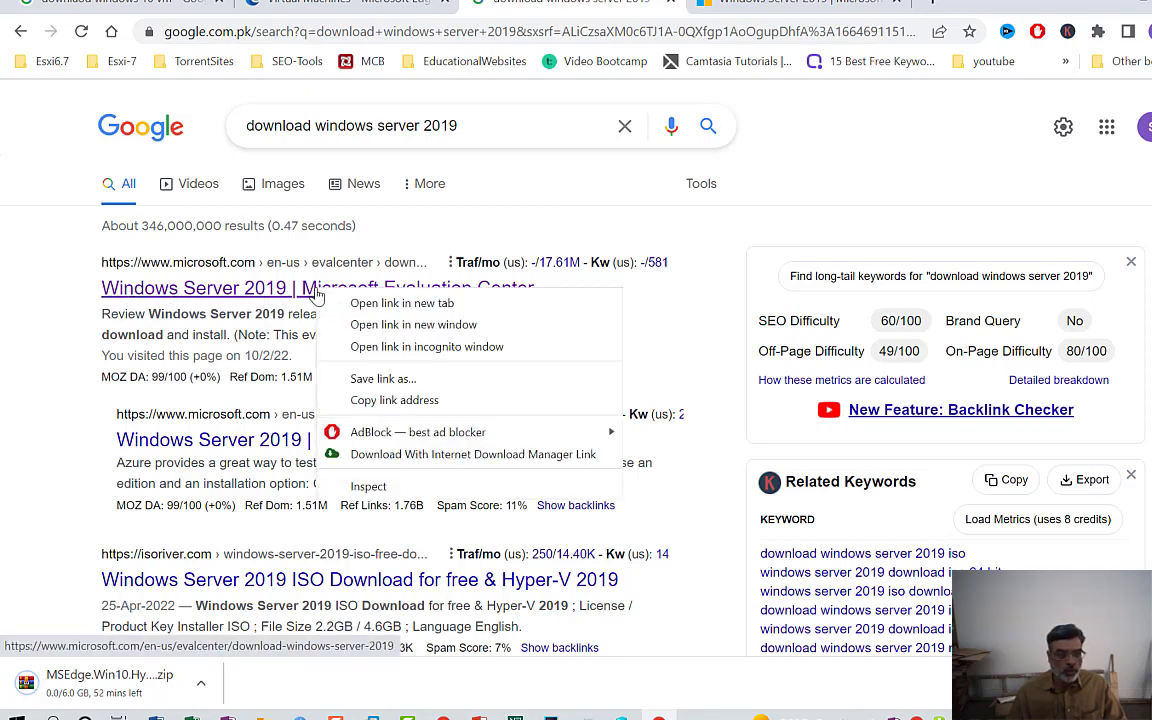
left_click(352, 302)
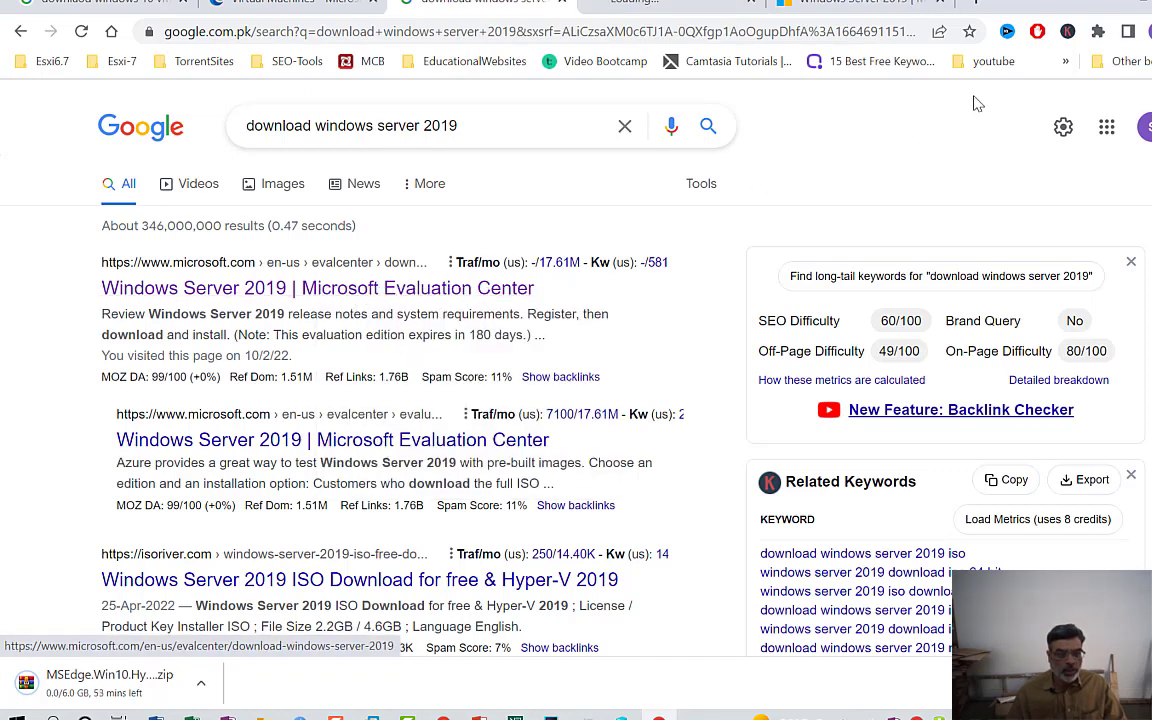
left_click(944, 2)
left_click(776, 3)
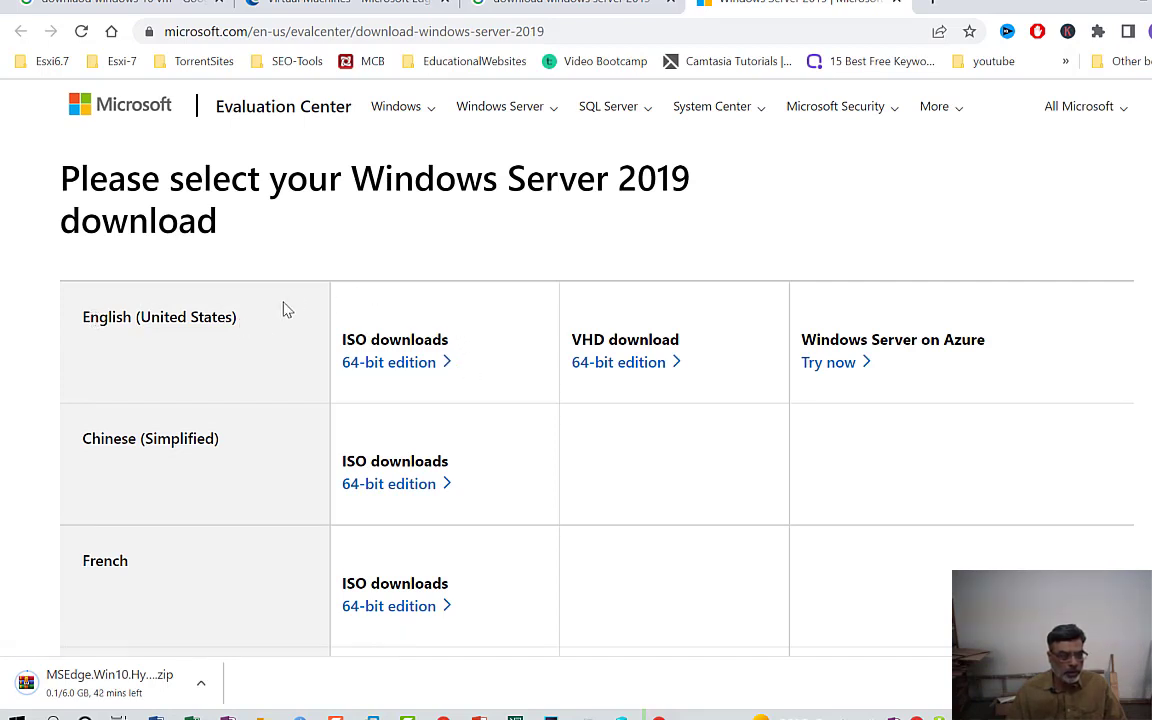
left_click(402, 375)
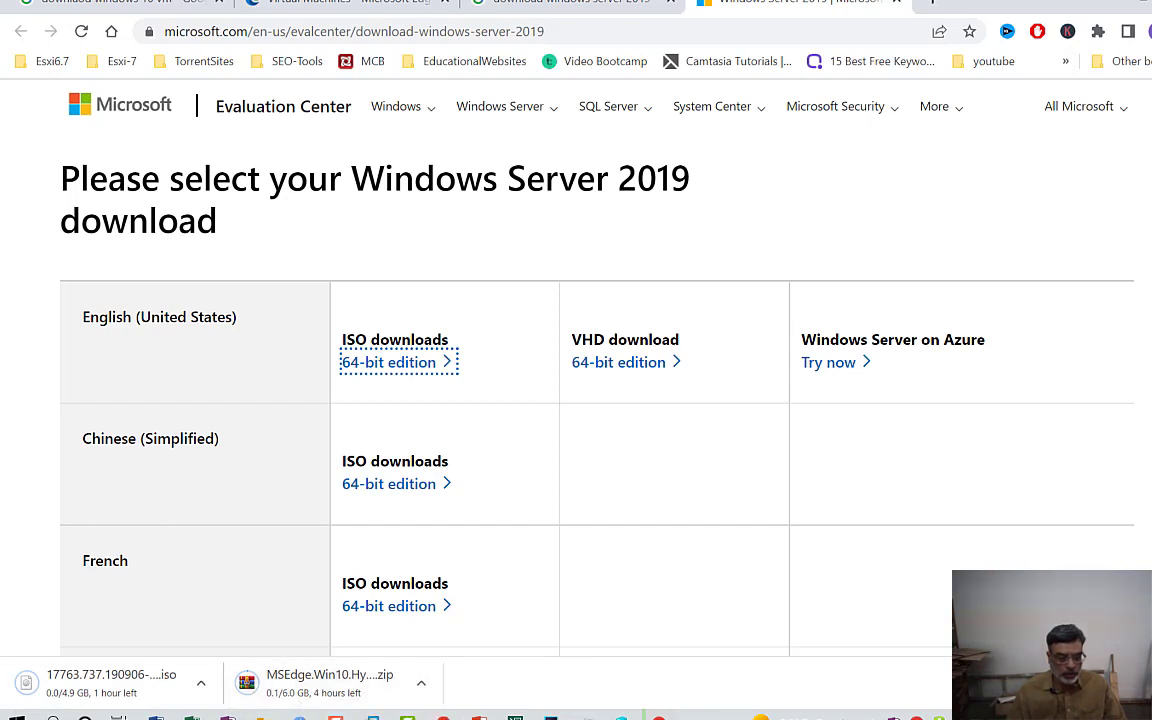
left_click(1145, 683)
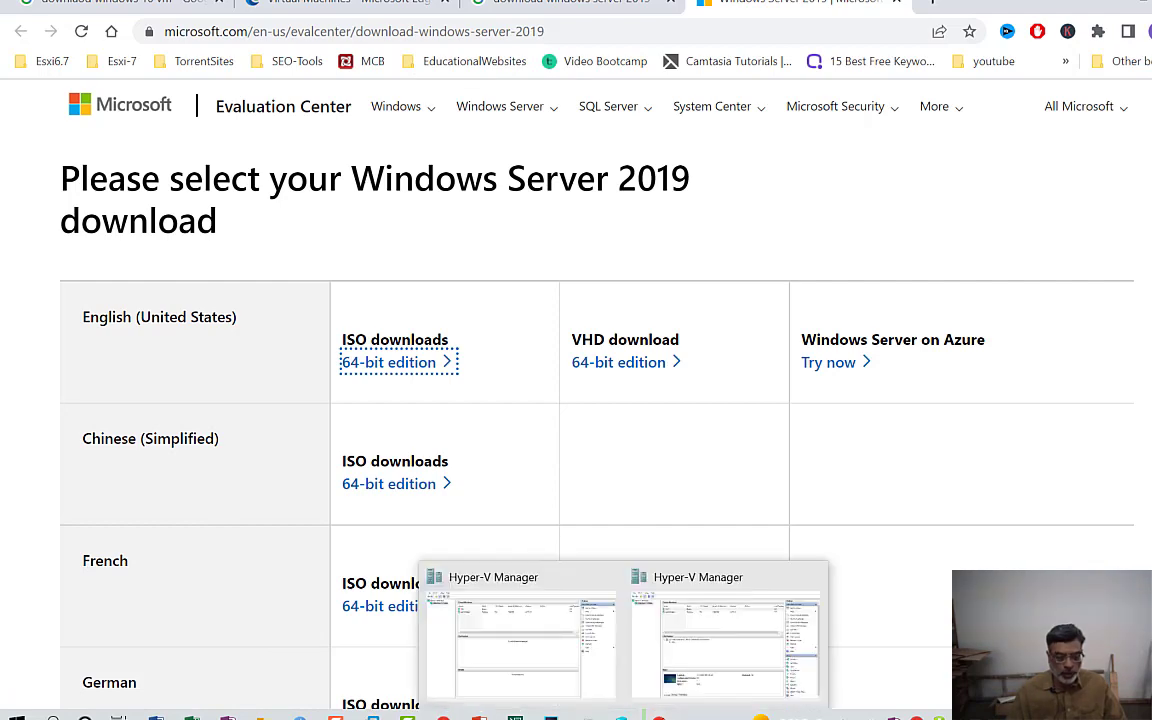
- Switch to Hyper-V Manager and start a new virtual machine, proceeding to its name and location settings
left_click(480, 717)
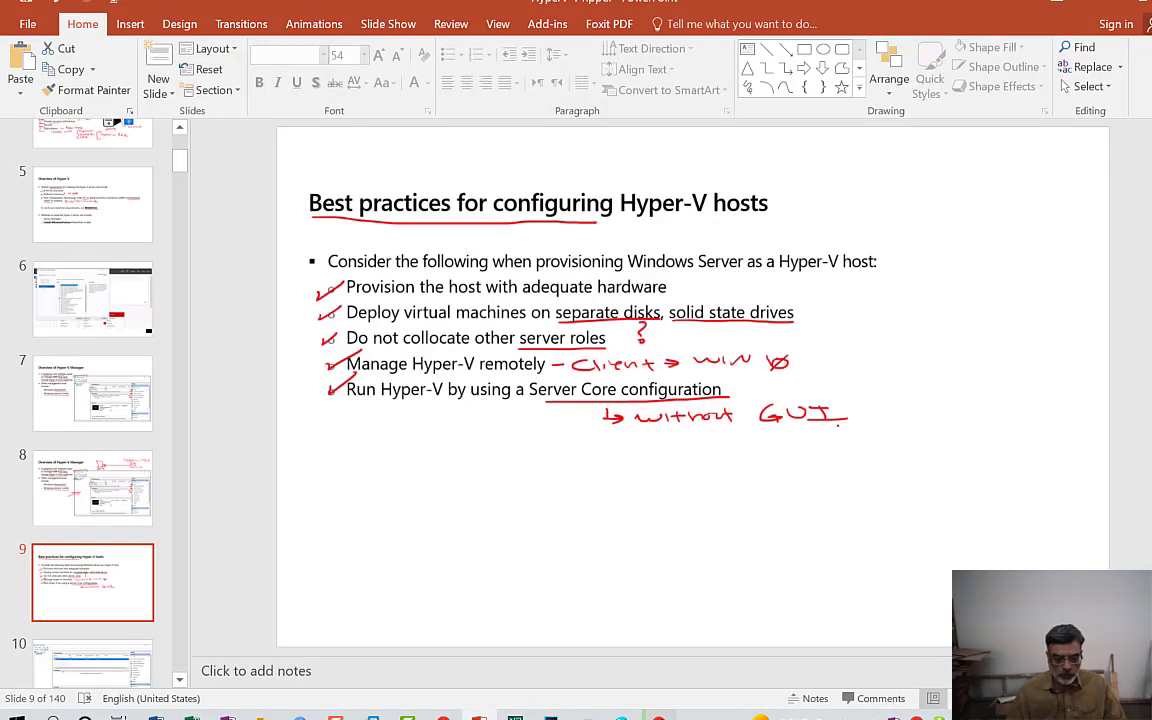
mouse_move(622, 712)
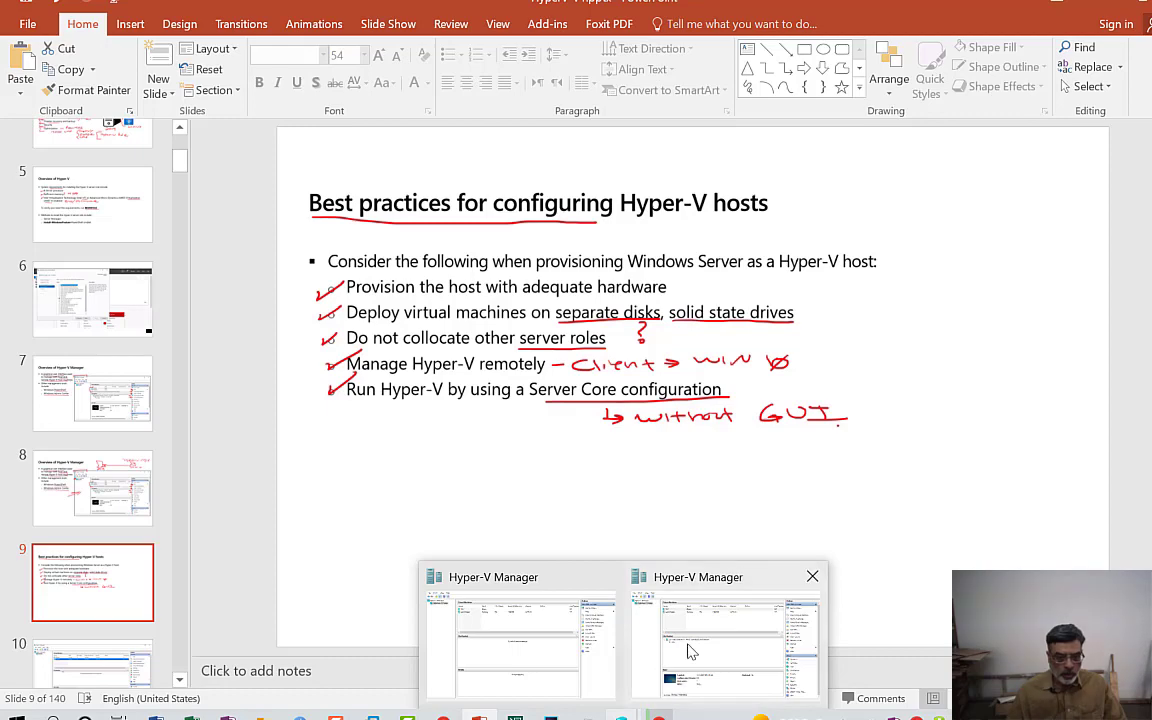
left_click(630, 592)
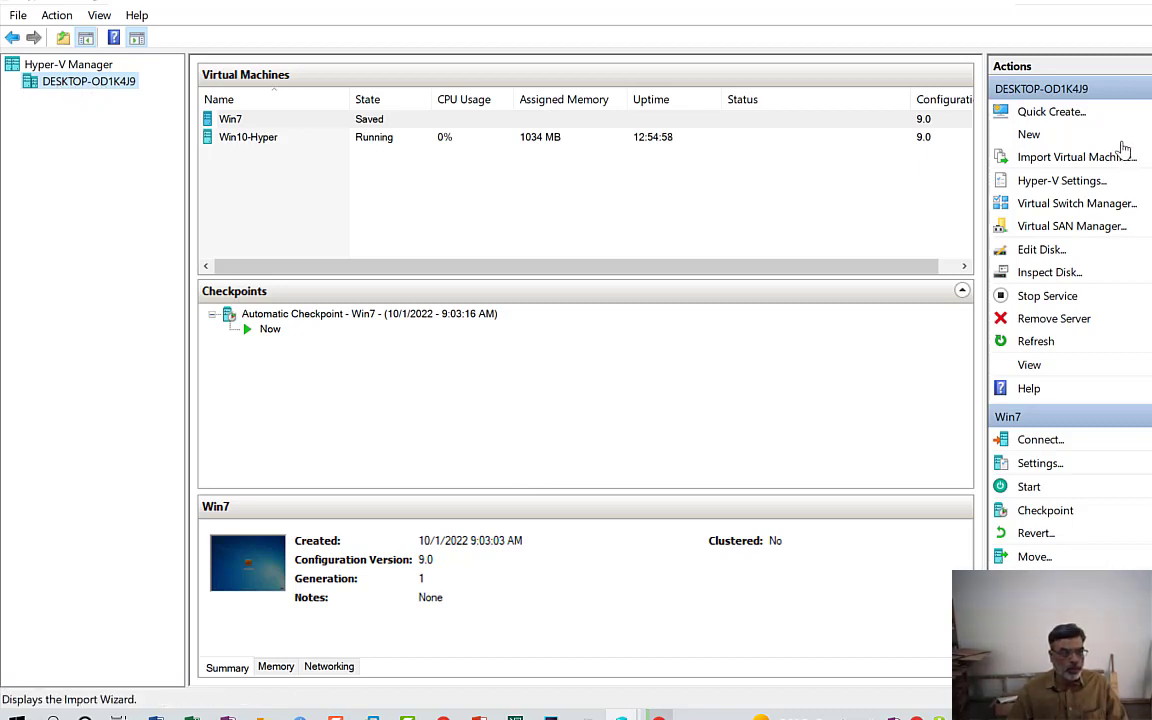
left_click(1071, 143)
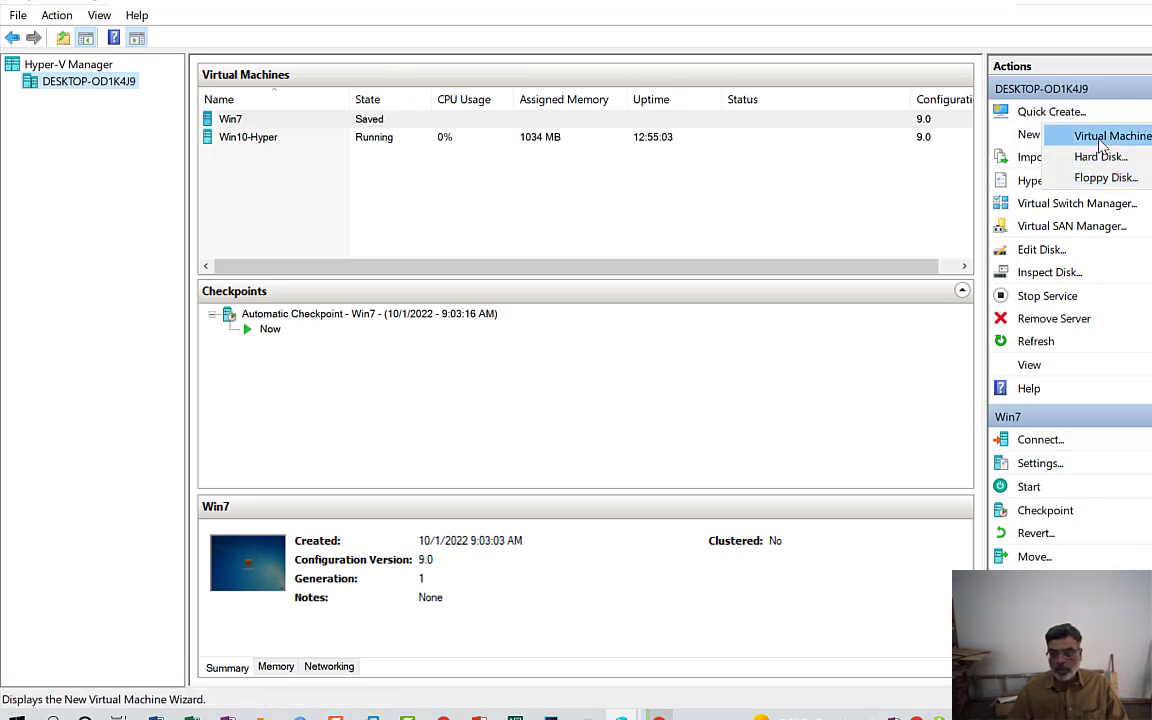
left_click(1101, 140)
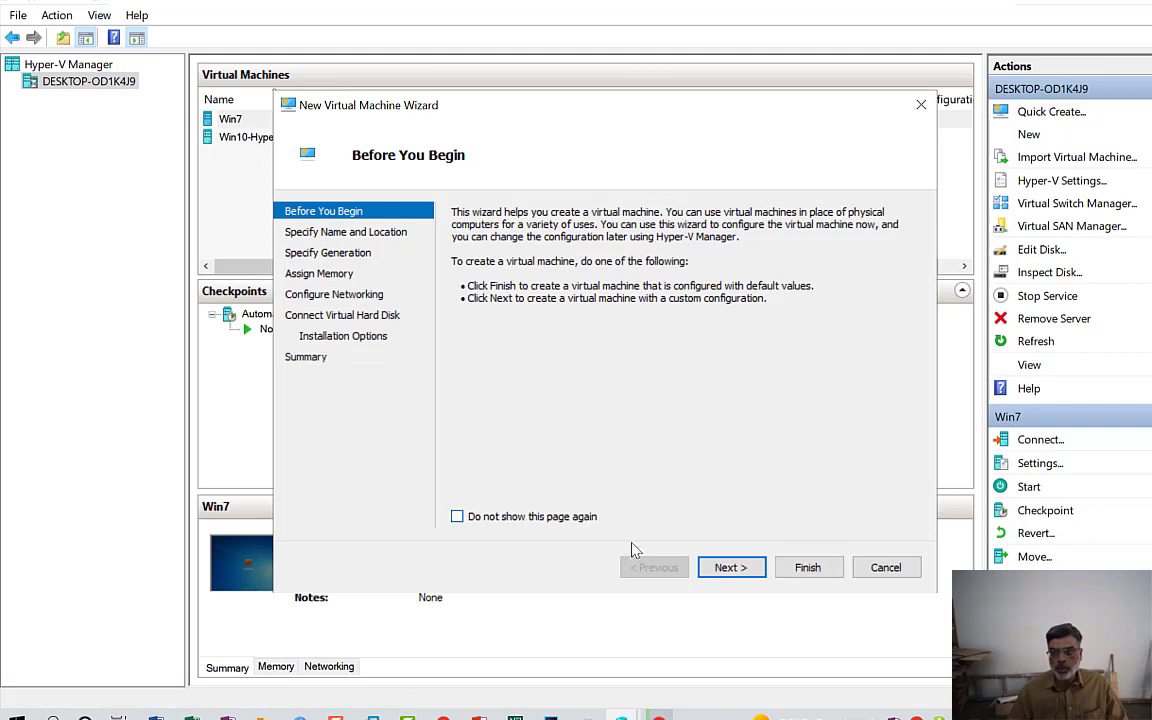
left_click(733, 570)
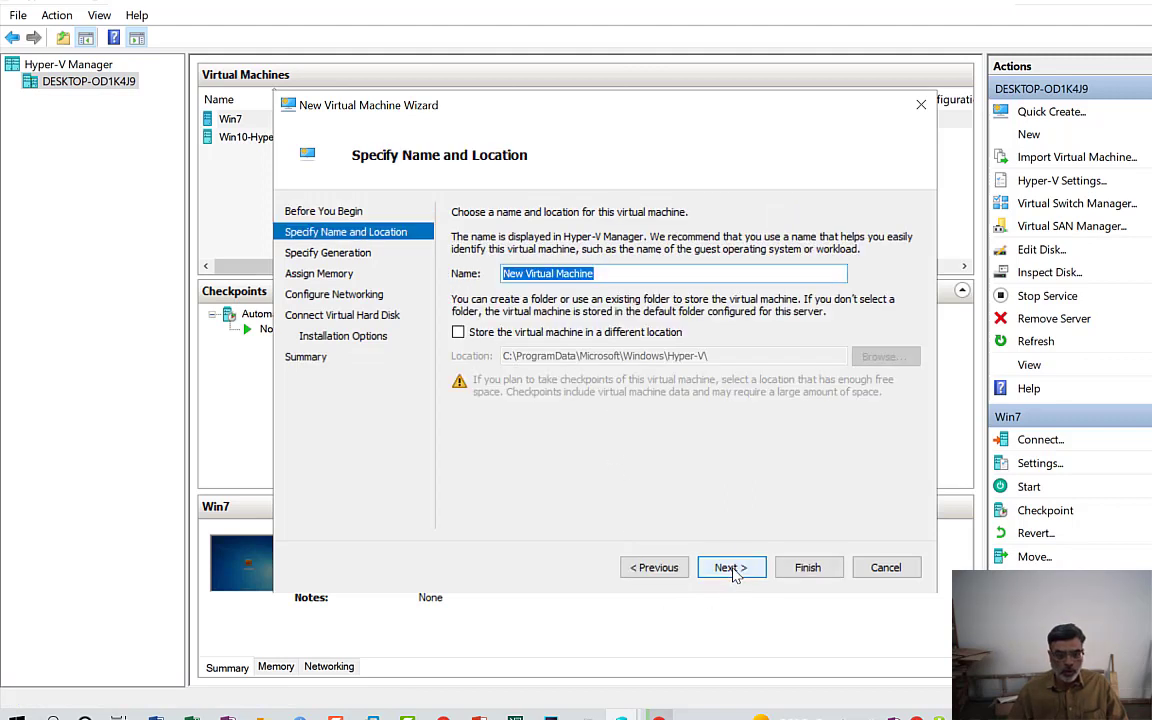
- Name the new virtual machine WinSrv-2019
type("Win")
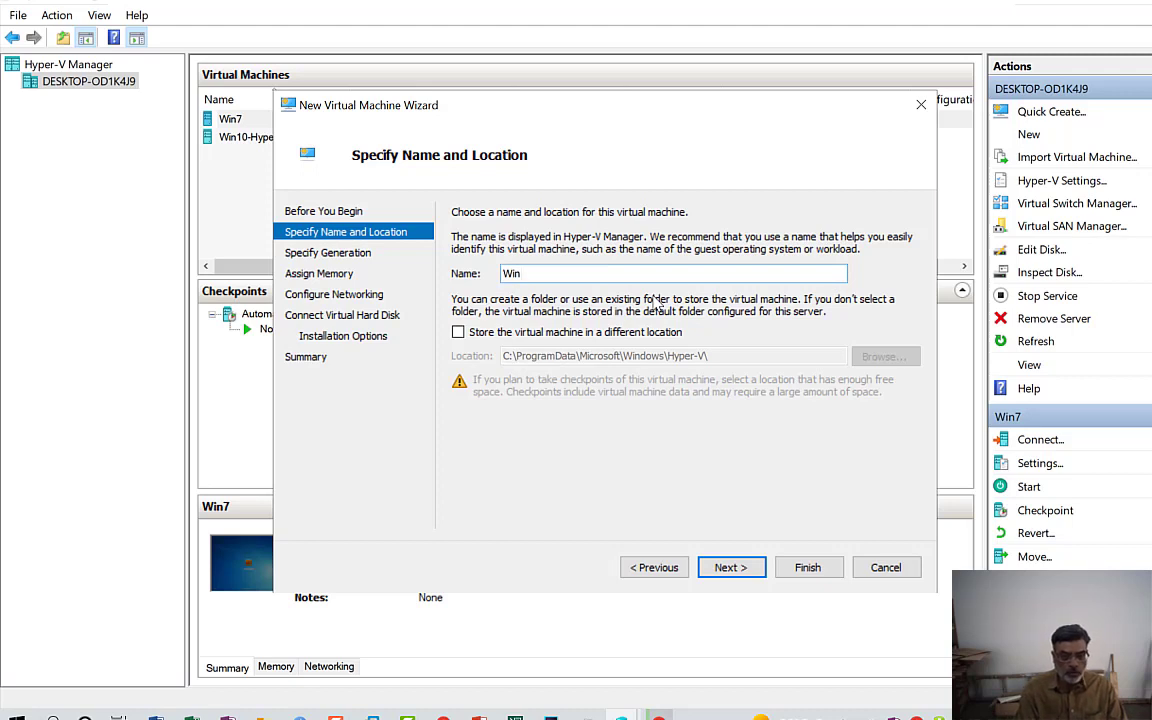
type("S")
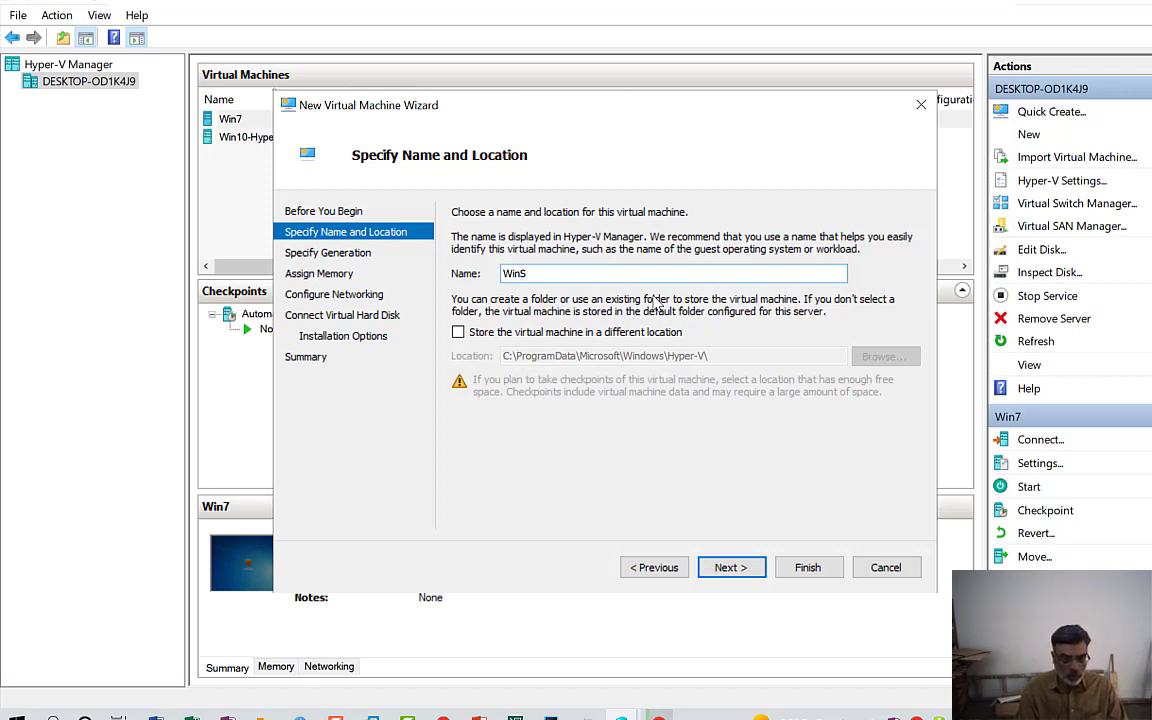
type("rv")
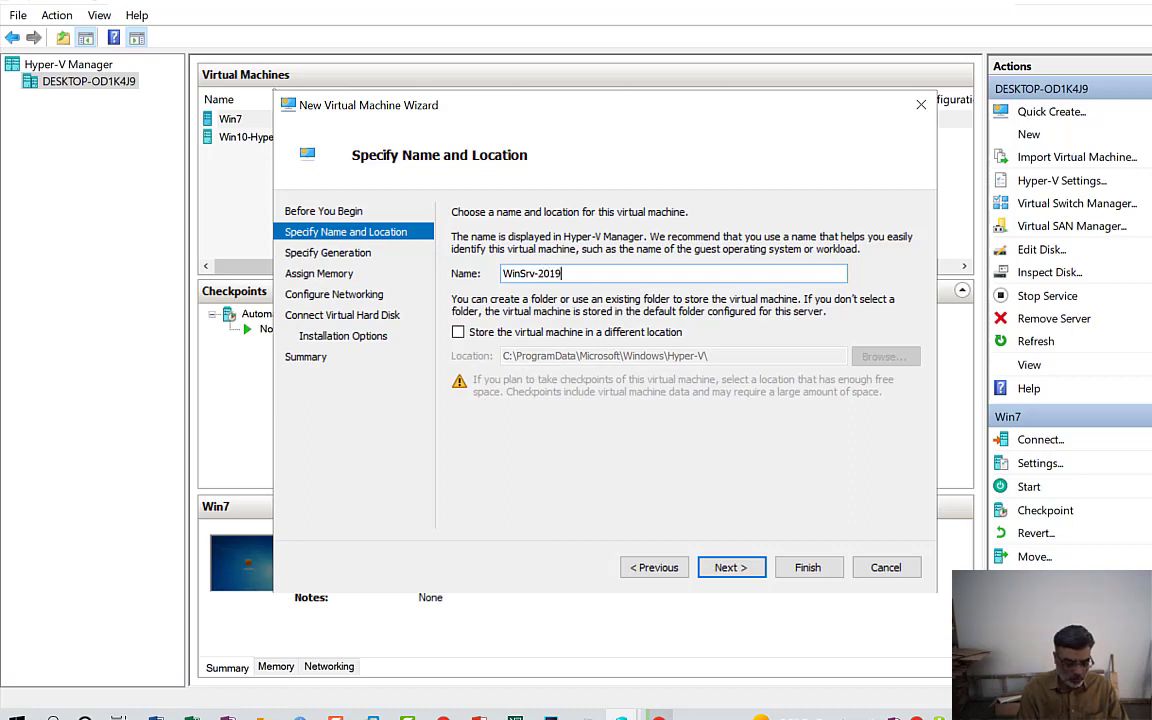
type("-2019")
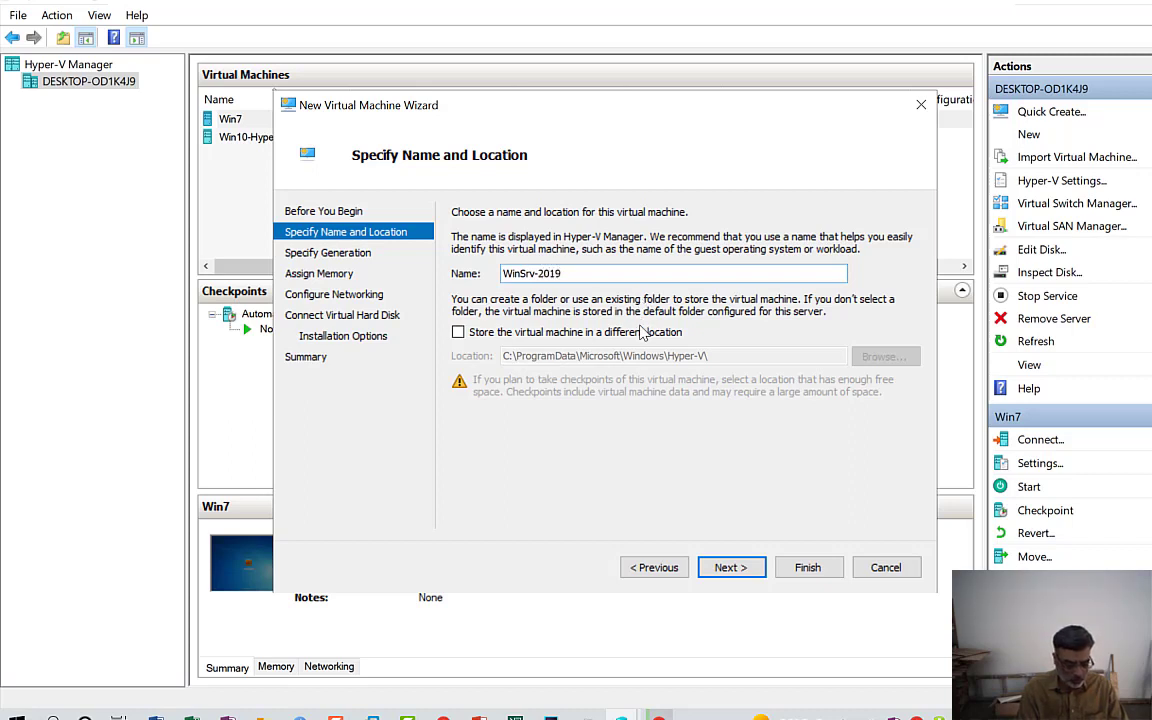
- Enable storing the virtual machine in a different location and browse to the HyperV-Vms folder on drive D
left_click(458, 332)
left_click(880, 357)
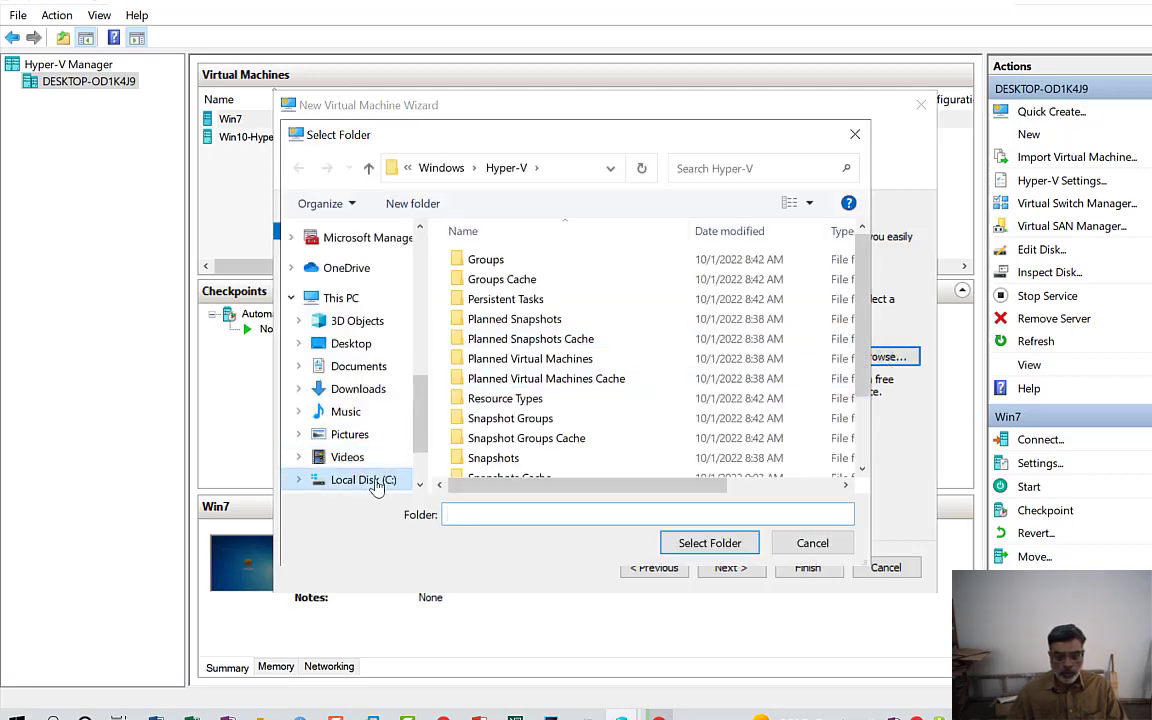
scroll(390, 443, "down", 2)
left_click(376, 411)
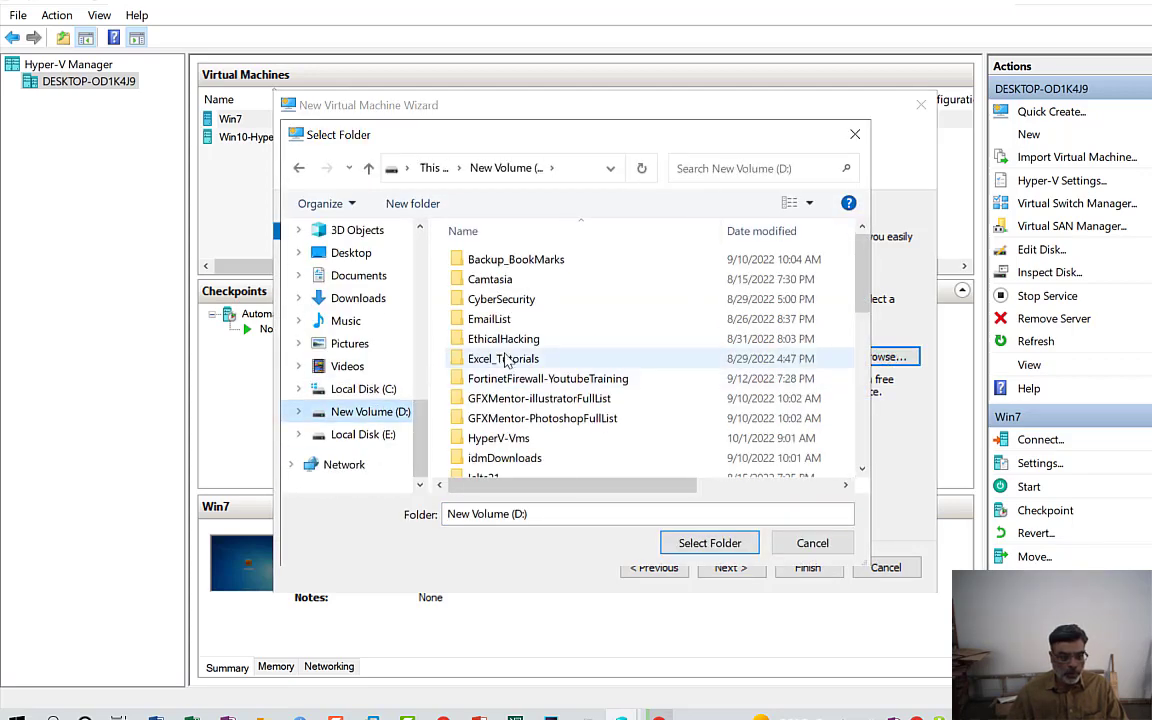
left_click(506, 360)
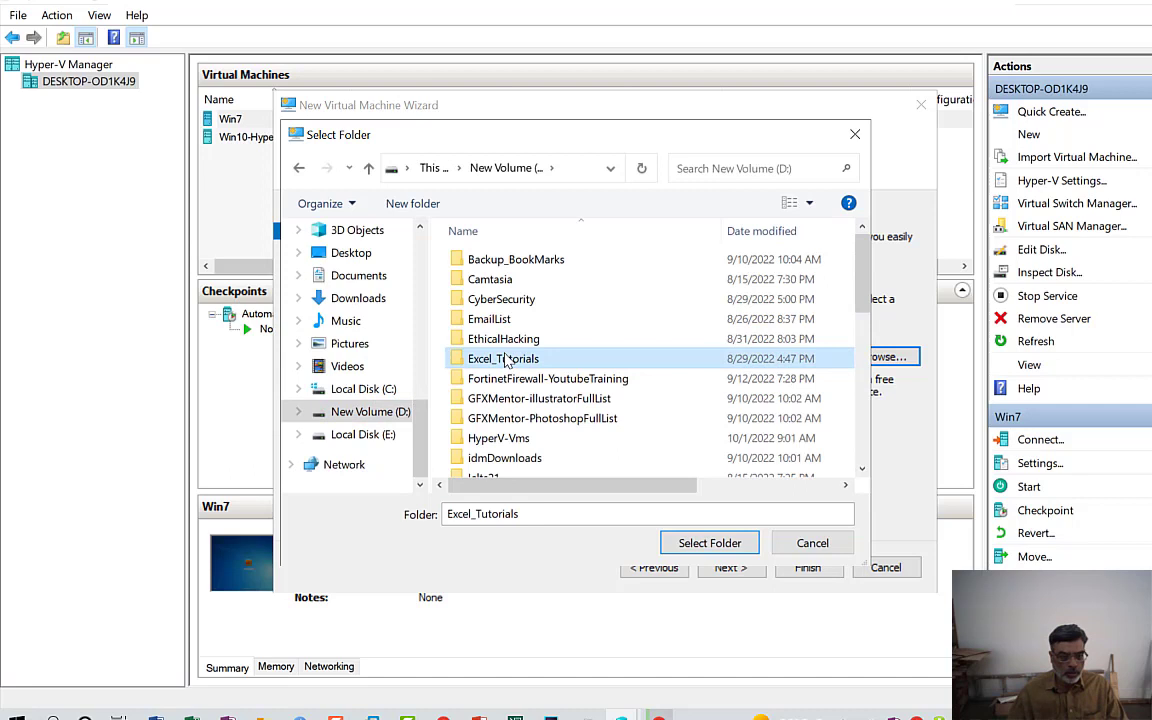
double_click(510, 439)
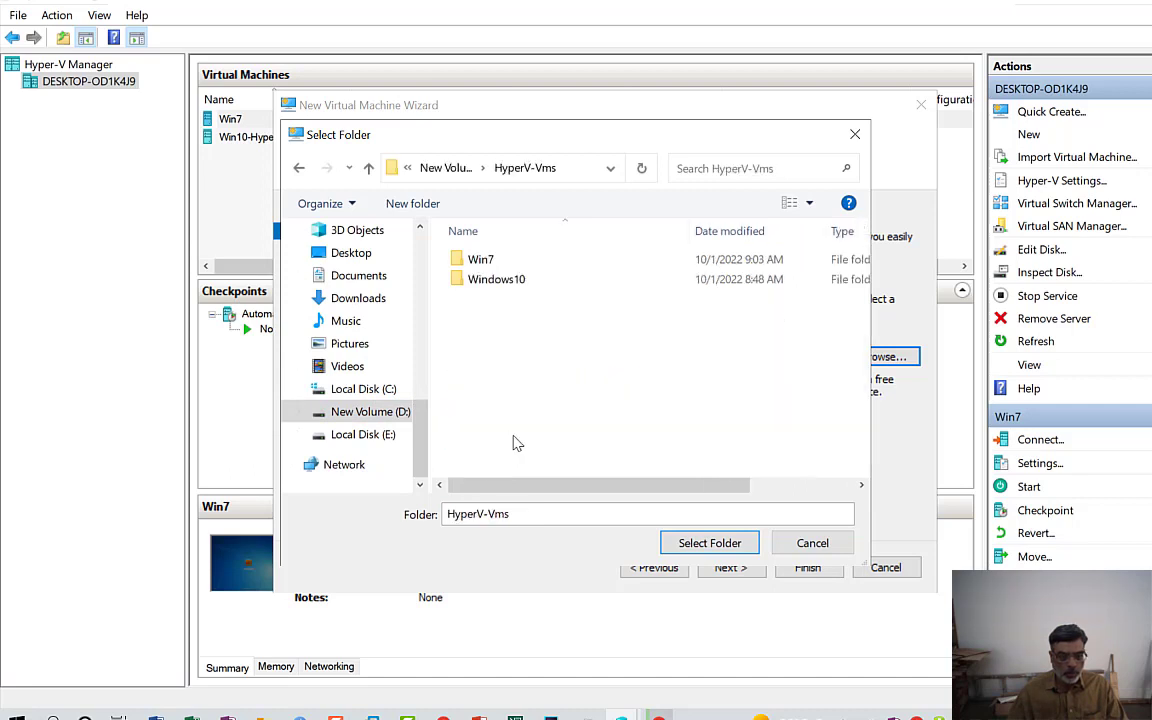
- Create a new folder named WinSrv2019 inside HyperV-Vms
left_click(413, 204)
type("Wi")
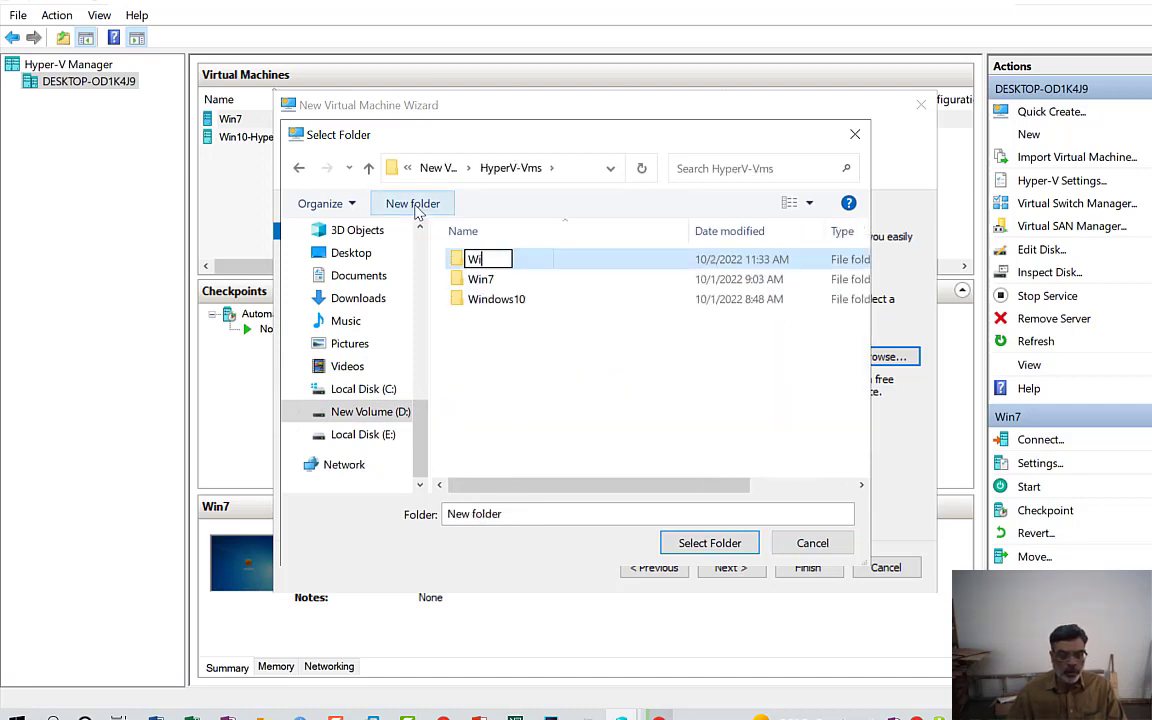
type("nSrv")
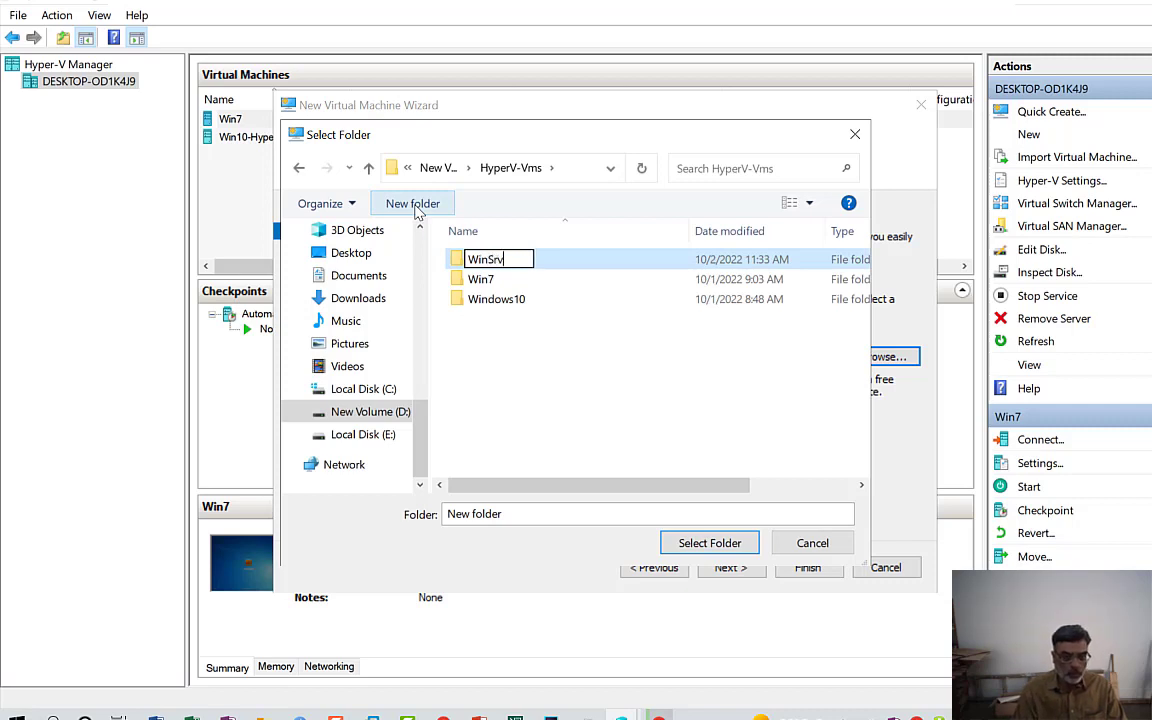
type("2019")
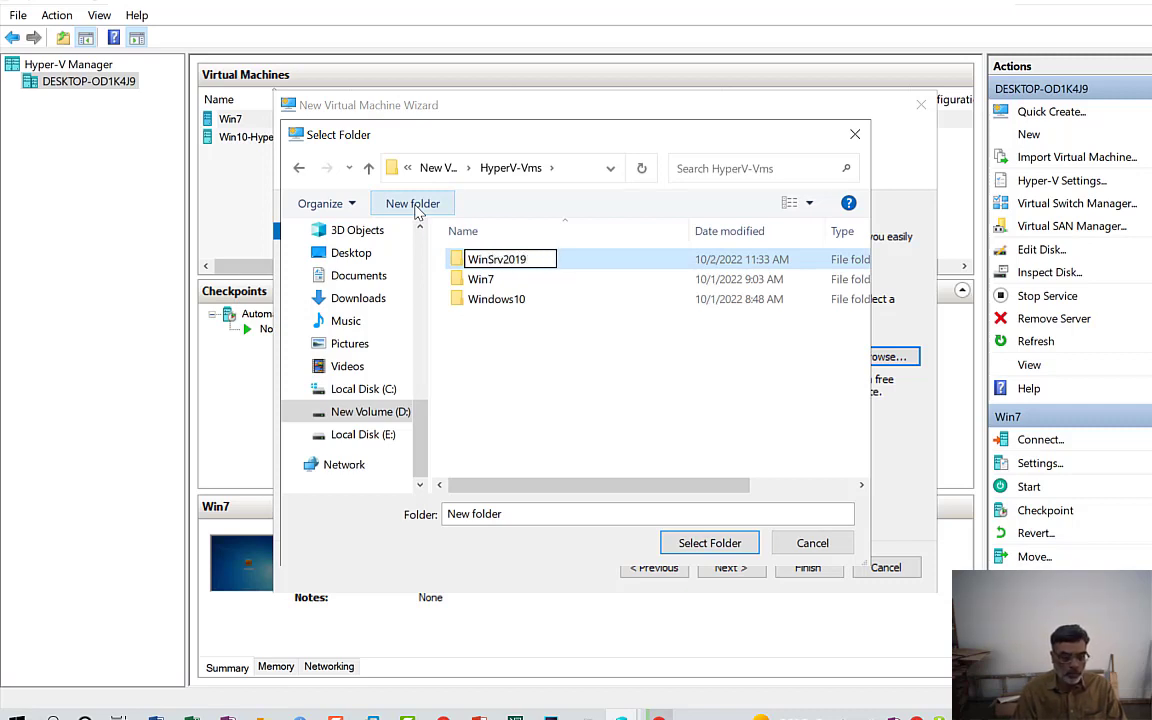
key("Return")
- Set the WinSrv2019 folder as the virtual machine's storage location and continue to the generation settings
double_click(481, 262)
left_click(368, 168)
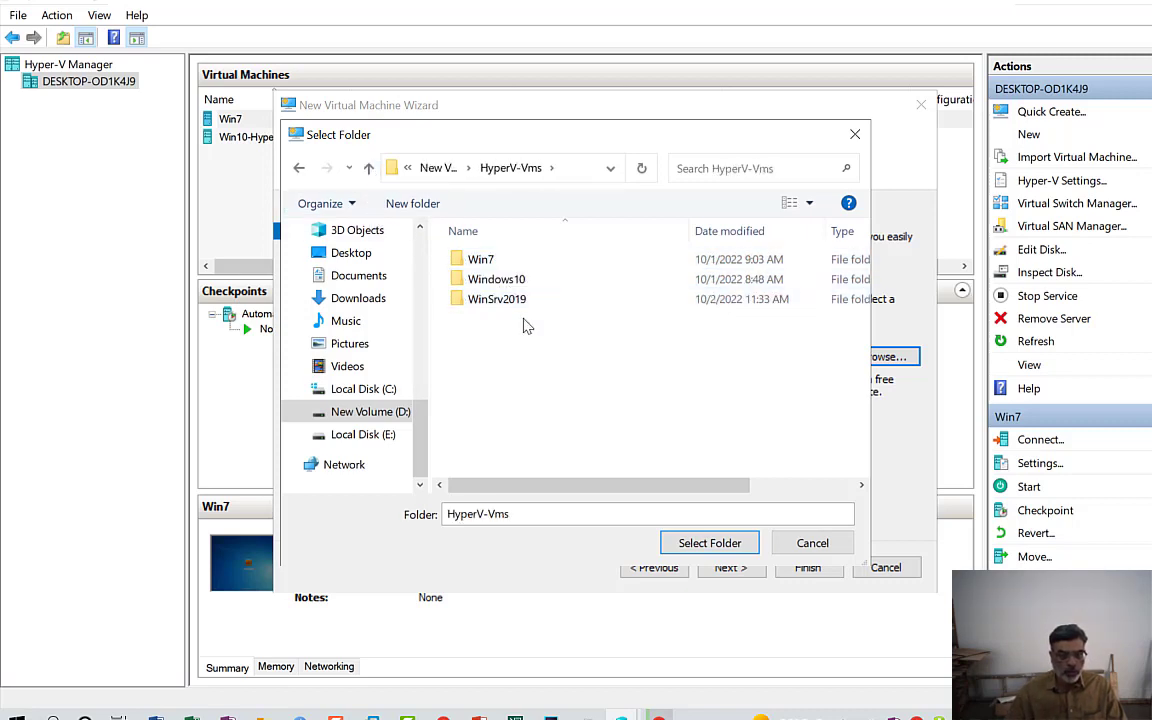
left_click(522, 300)
double_click(522, 300)
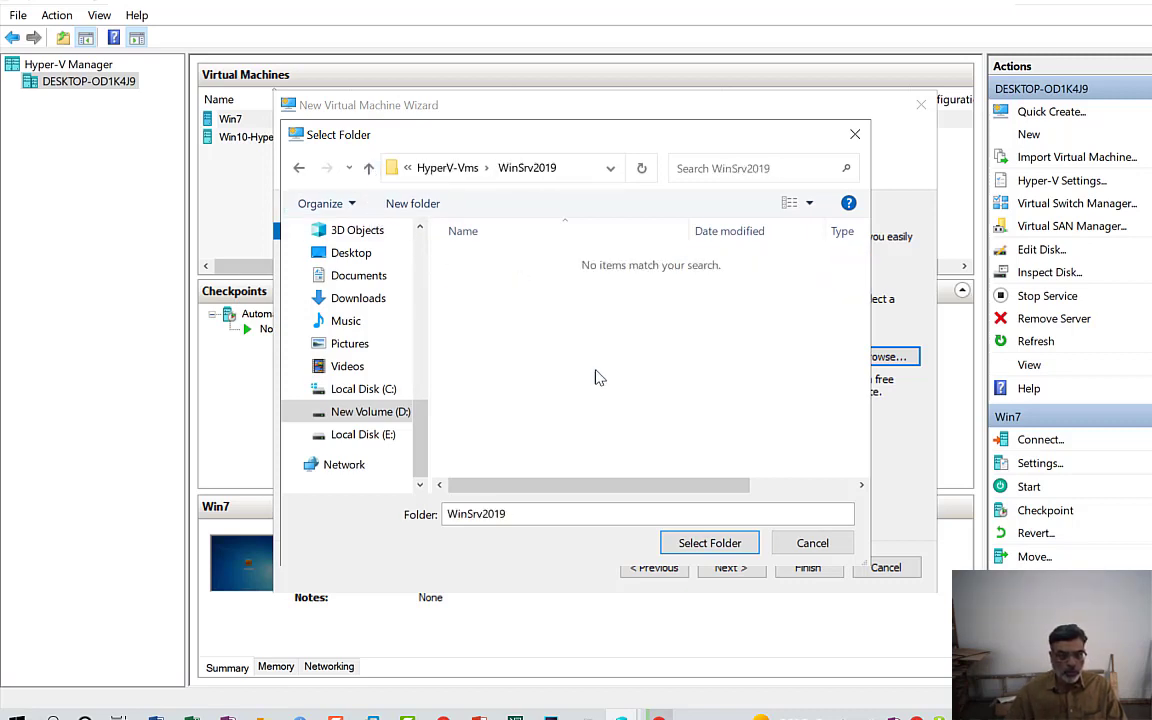
left_click(710, 543)
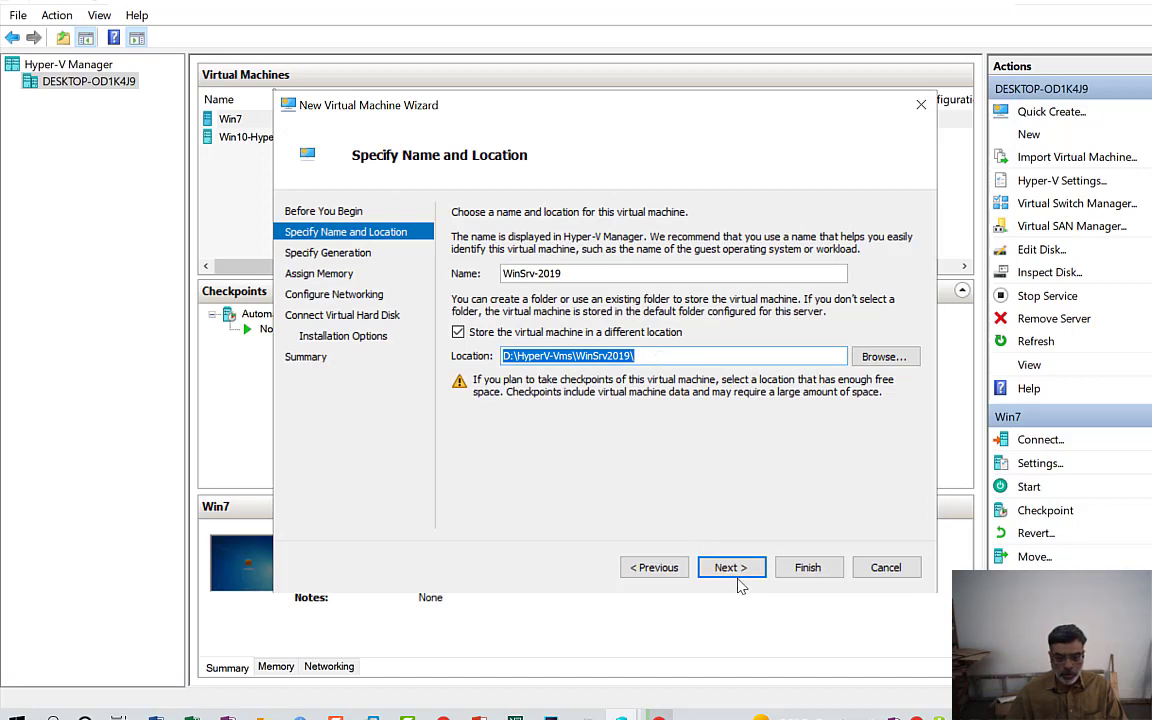
left_click(742, 574)
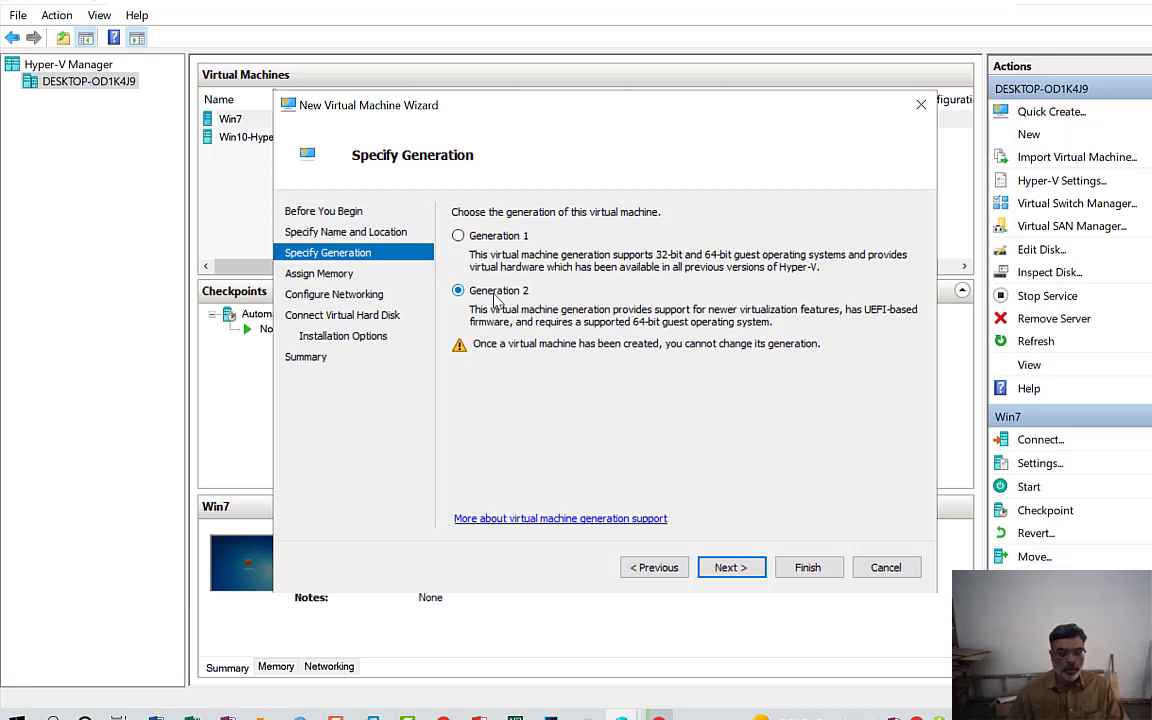
- Set the virtual machine's generation to Generation 2
left_click(488, 235)
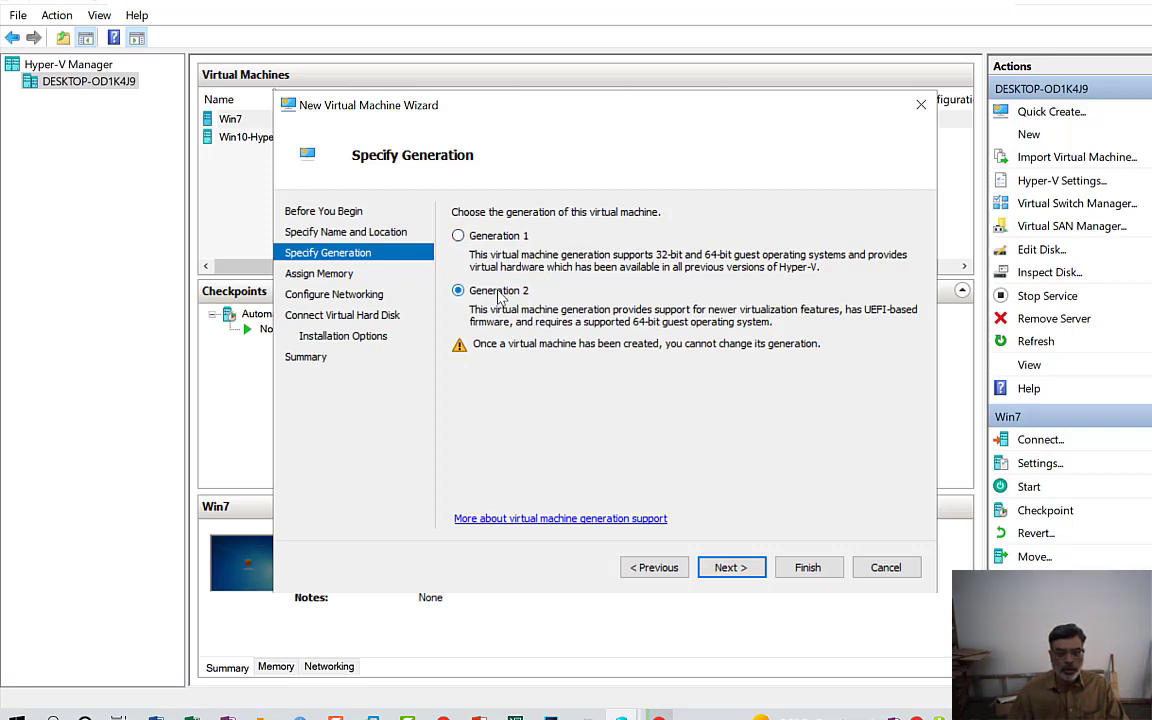
left_click(480, 238)
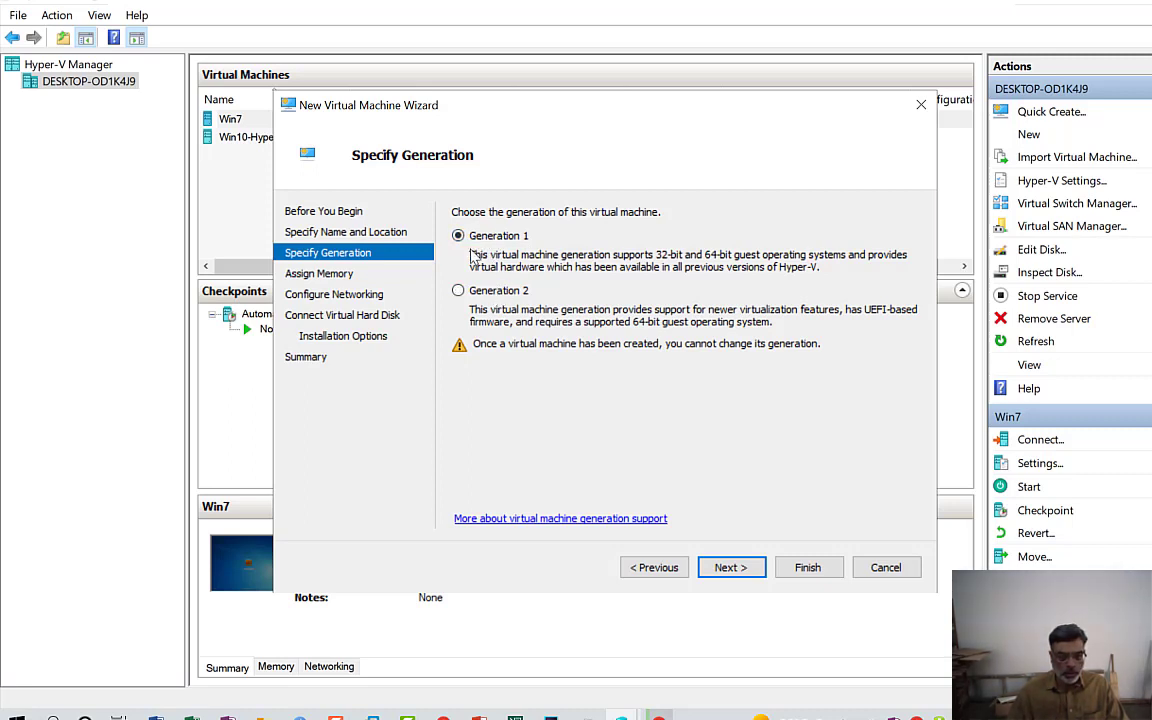
left_click(478, 240)
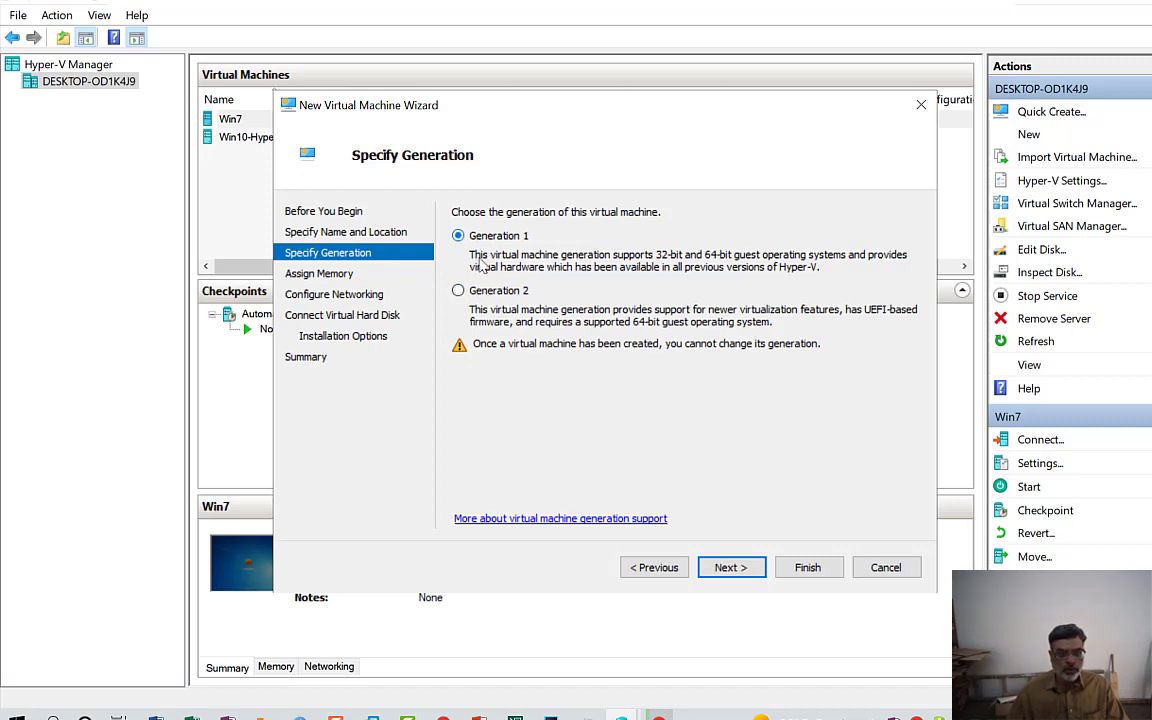
left_click(478, 293)
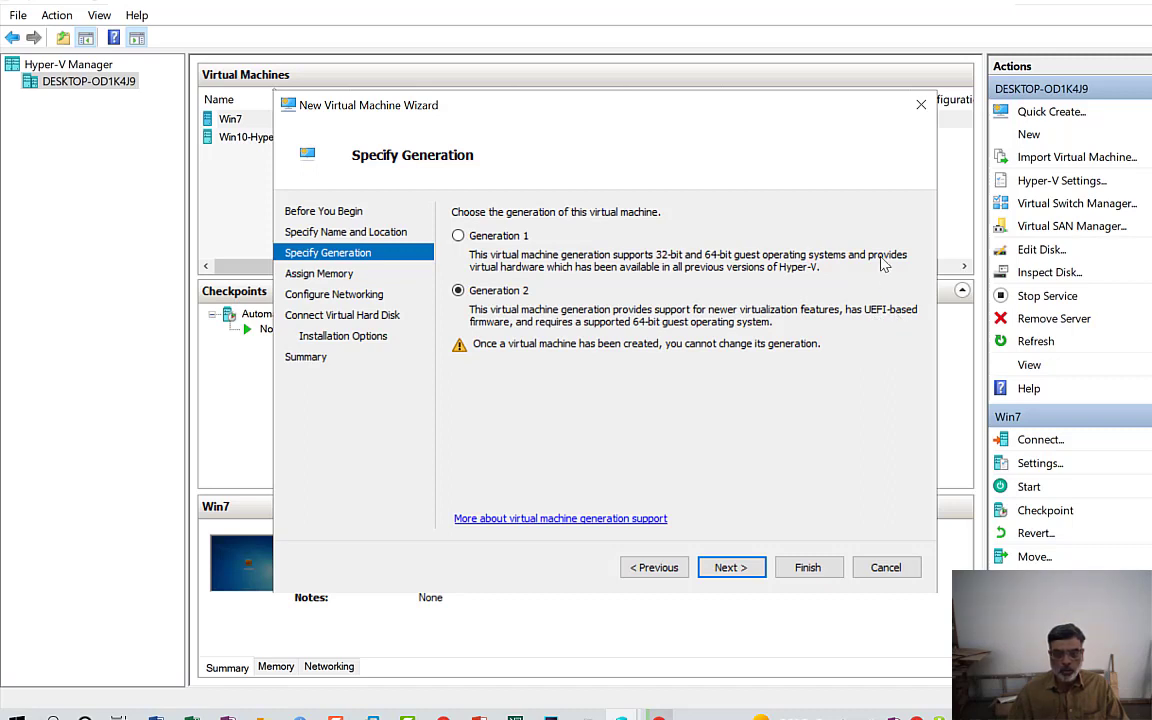
- Accept the generation choice, continue to the memory settings and open the startup memory value for editing
left_click(728, 567)
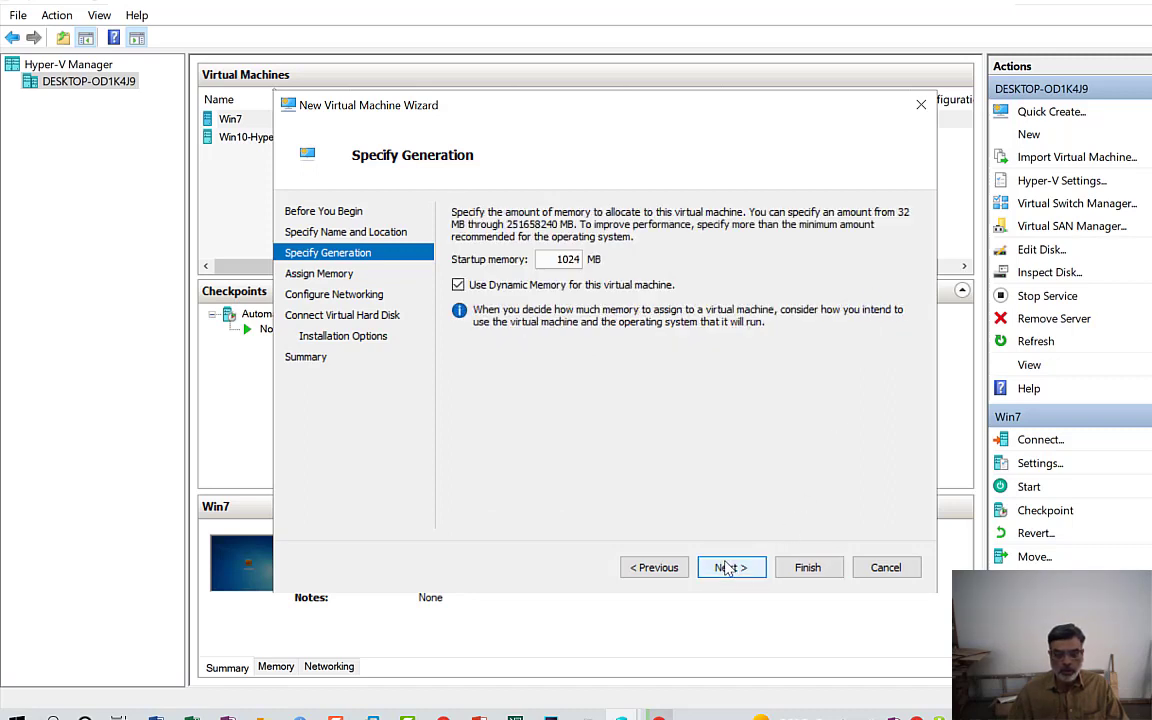
left_click(558, 260)
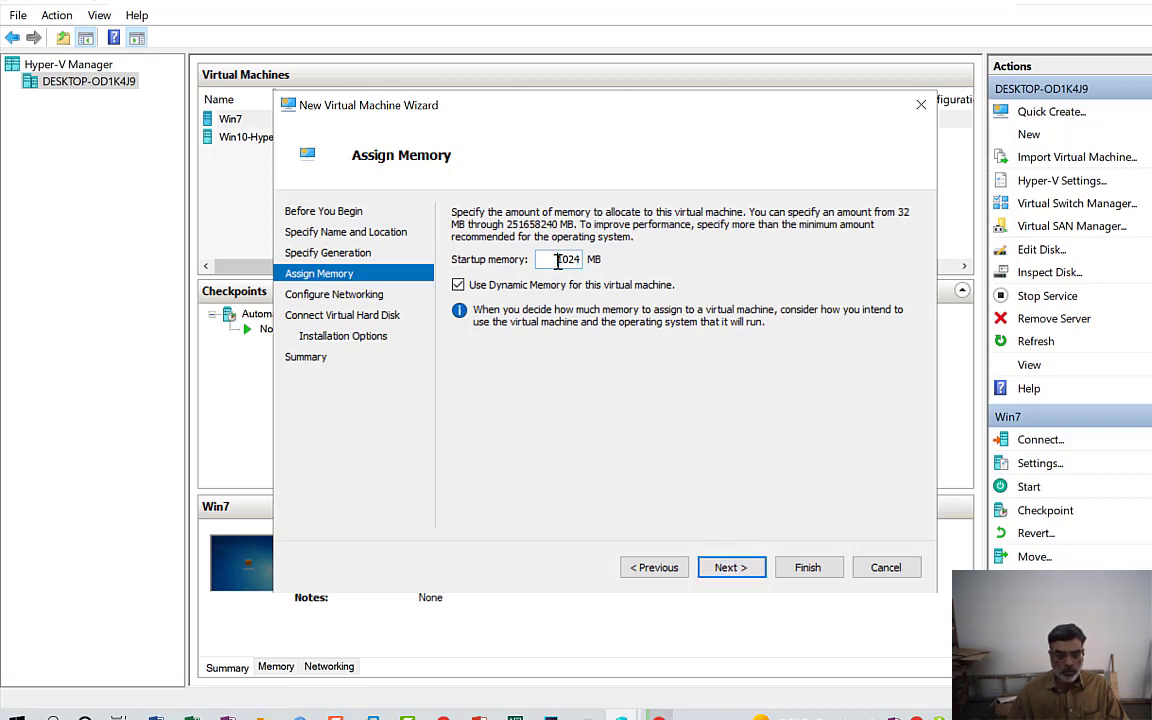
double_click(561, 260)
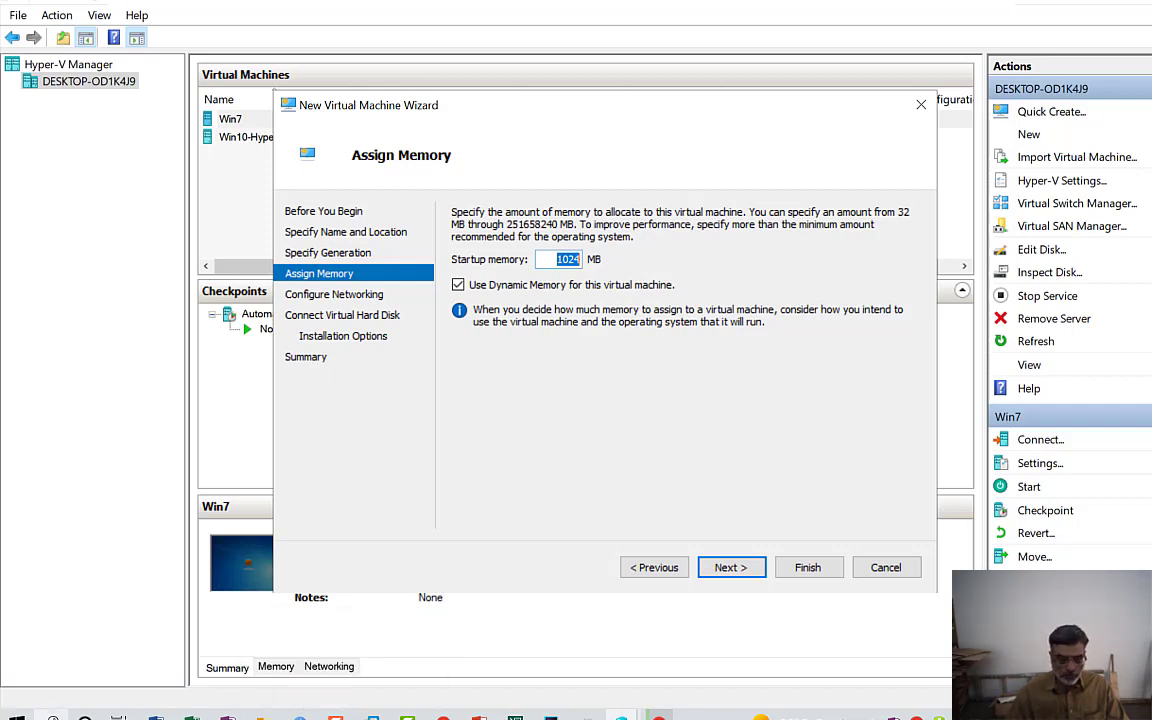
- Open Calculator, multiply 8 by 1024 to convert 8 GB to megabytes, and return to the New Virtual Machine Wizard
left_click(53, 714)
type("cal")
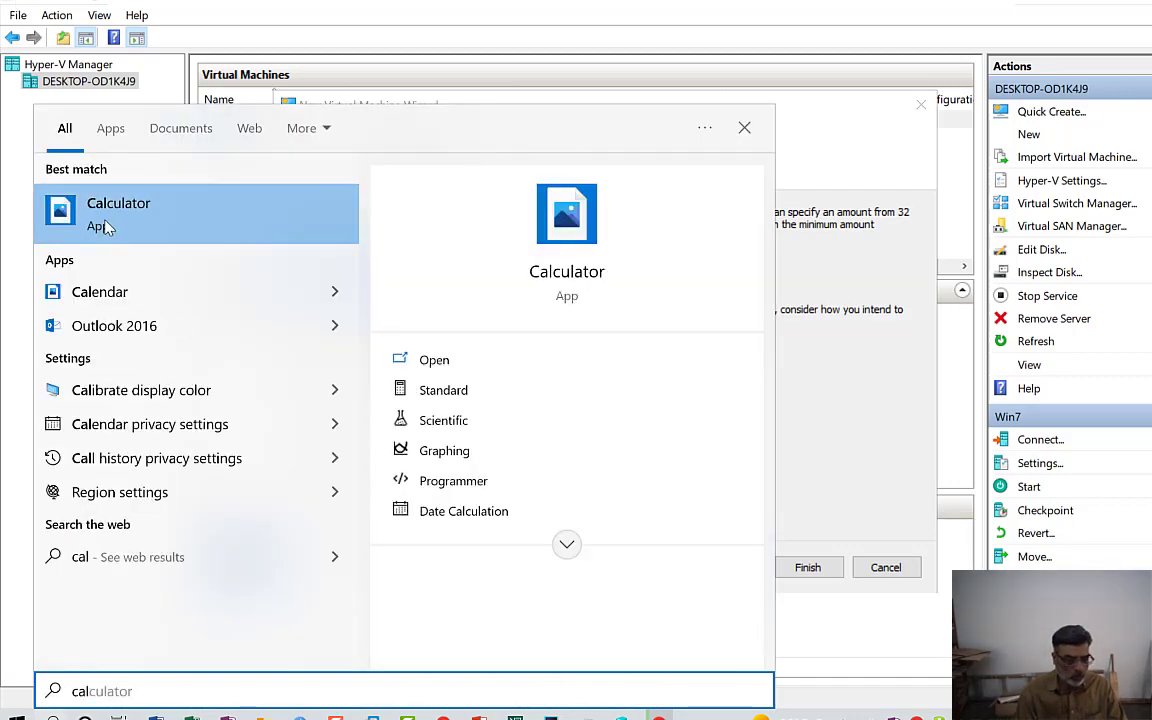
left_click(600, 272)
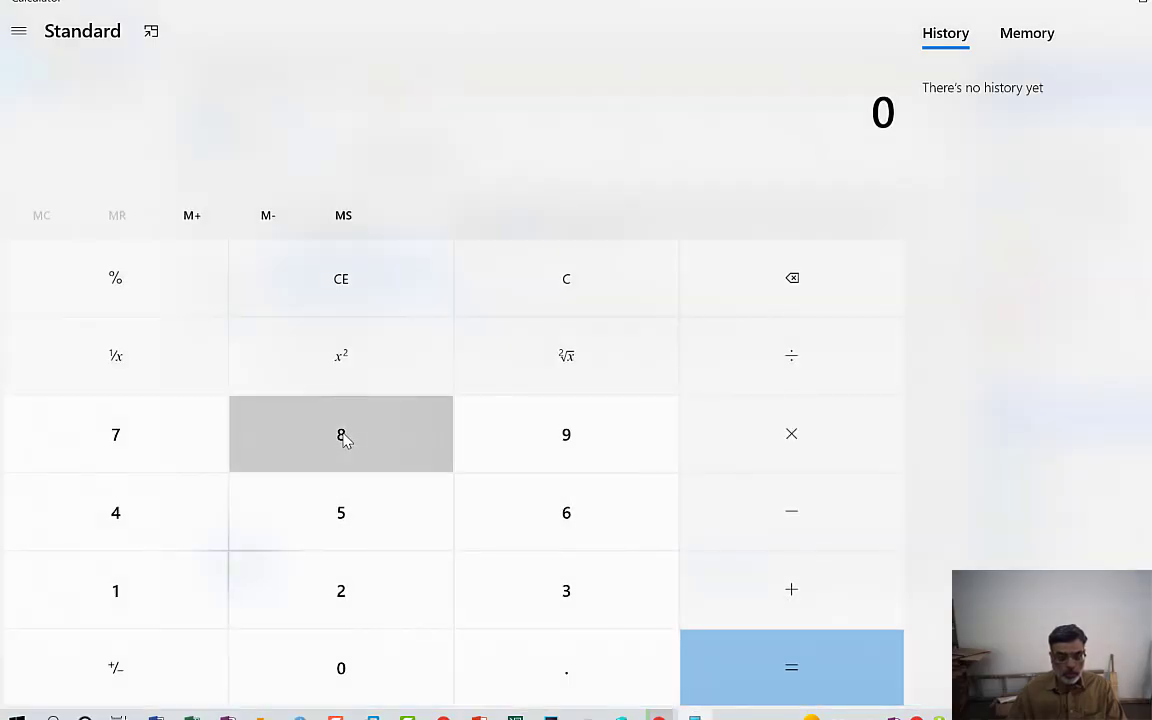
left_click(341, 436)
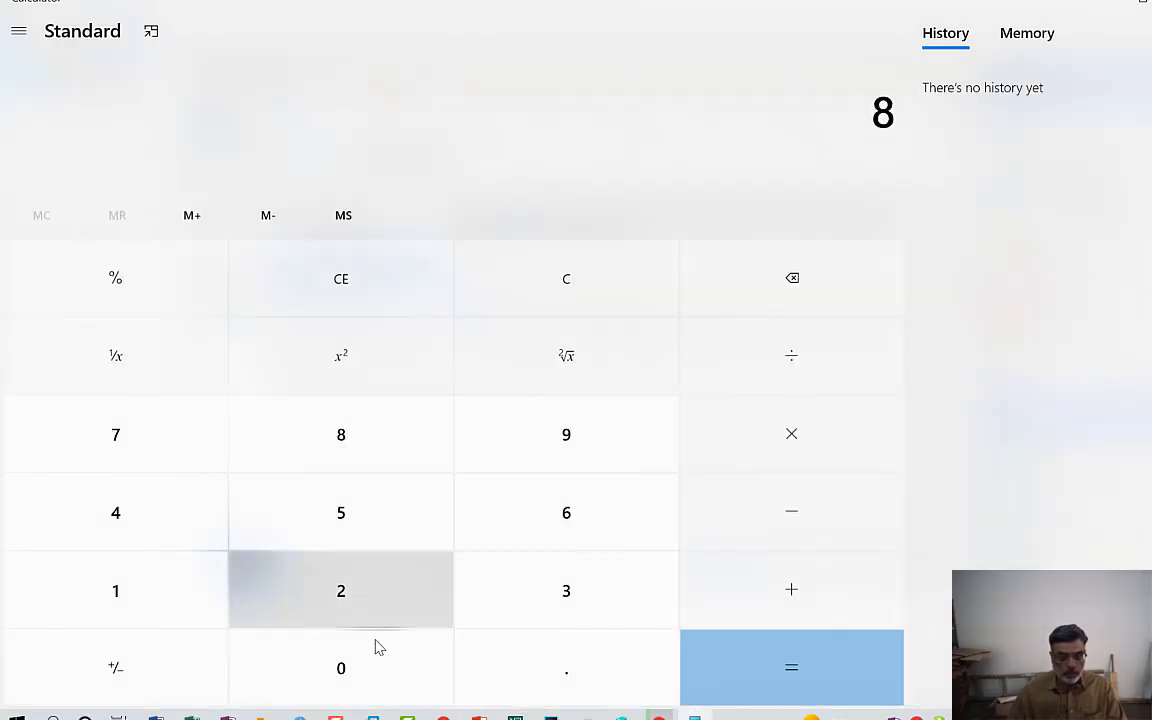
left_click(790, 440)
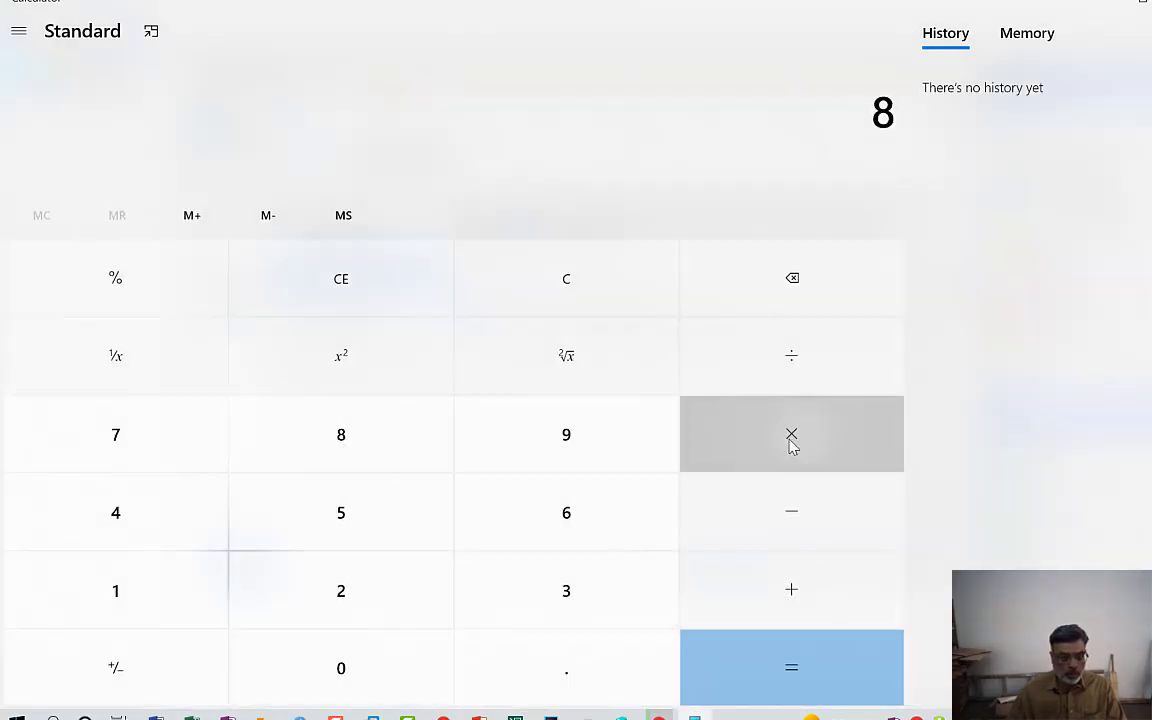
left_click(147, 570)
left_click(352, 682)
left_click(350, 596)
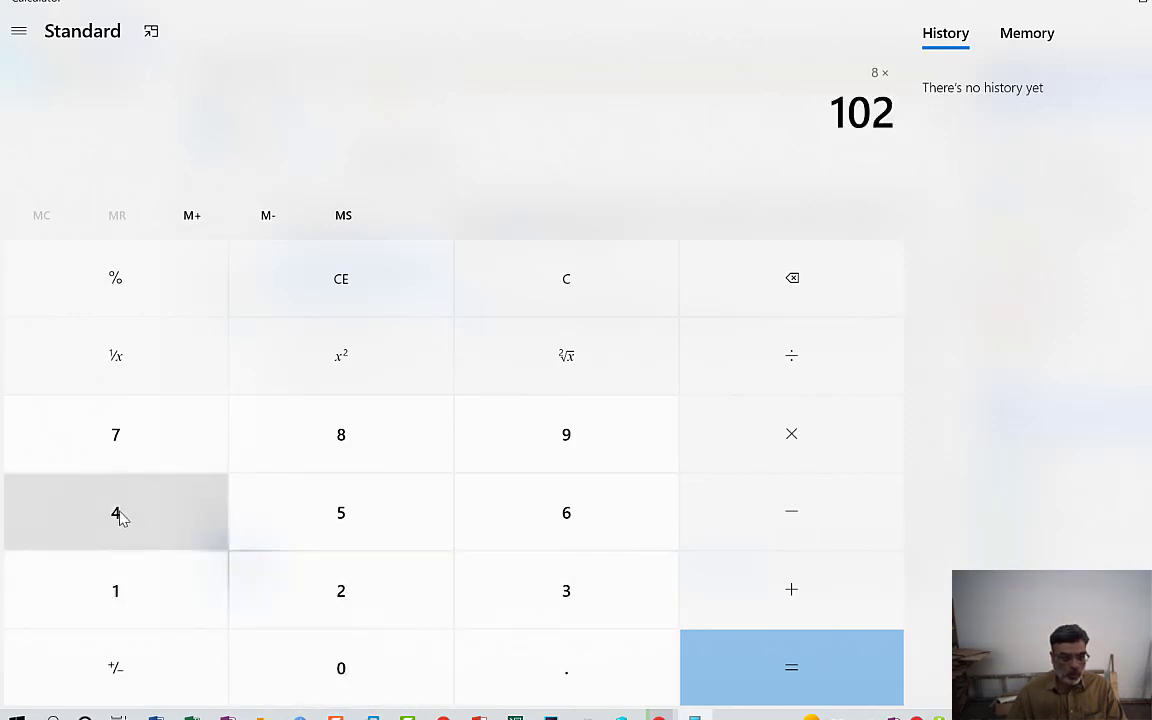
left_click(118, 512)
left_click(845, 687)
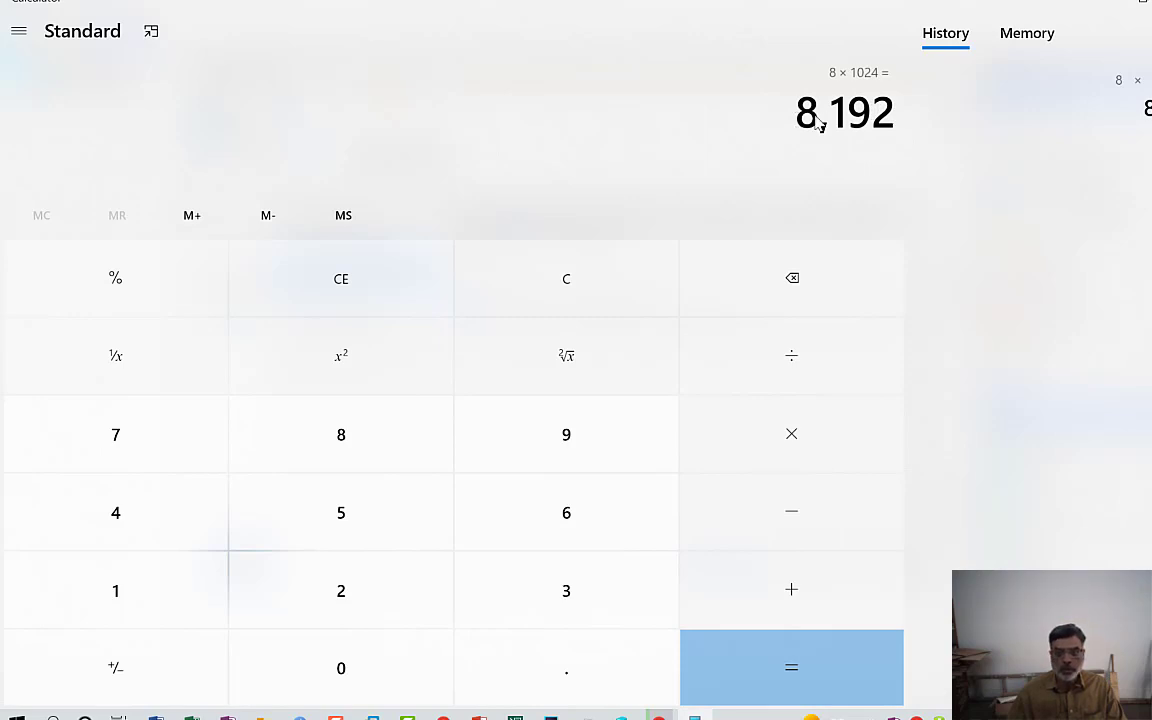
key("Escape")
left_click(1100, 3)
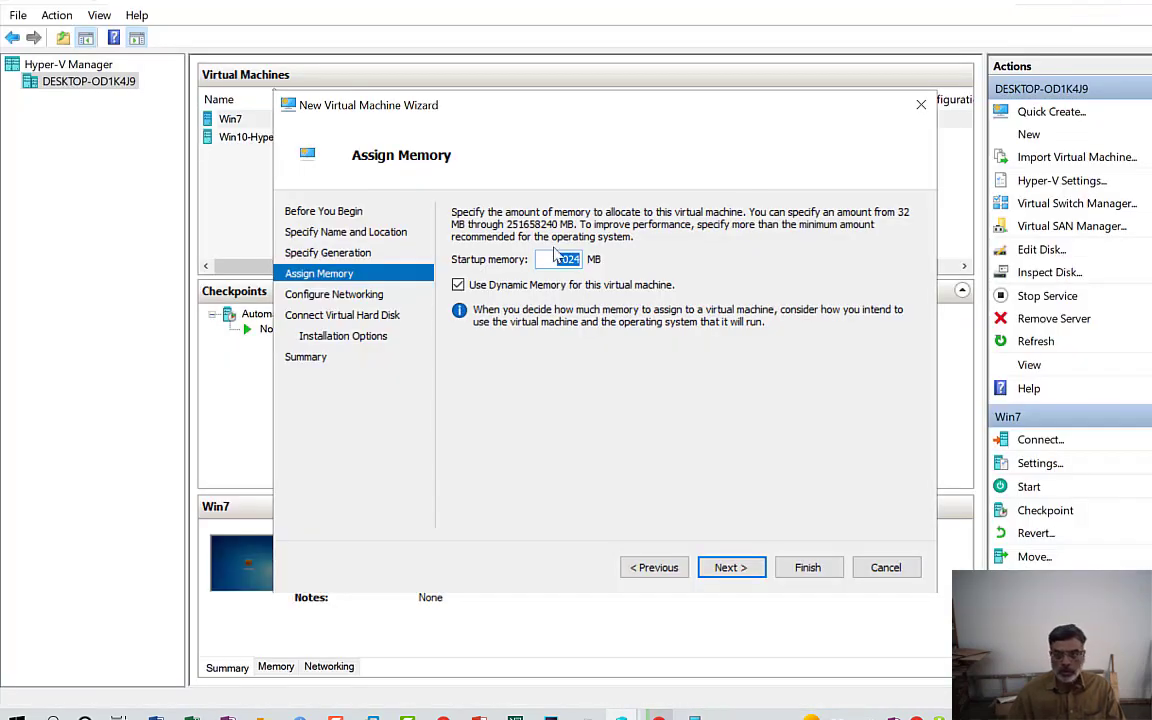
- Set the startup memory to 8192 MB and keep the network connection as Not Connected
type("8192")
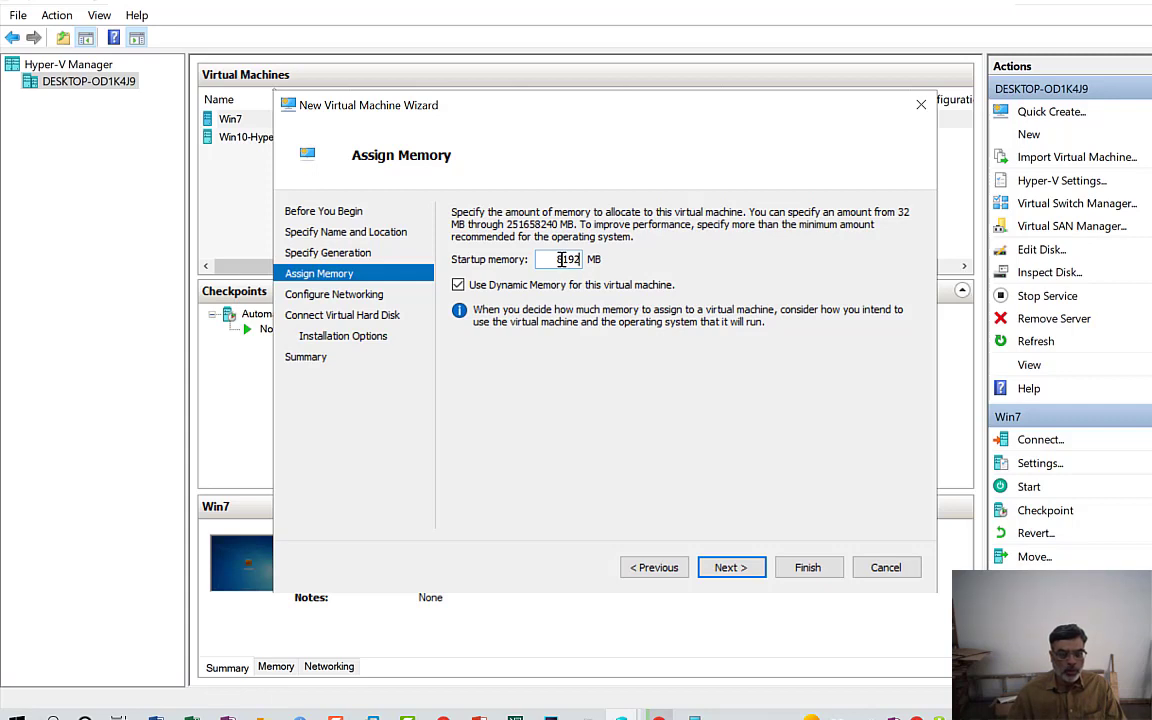
left_click(729, 568)
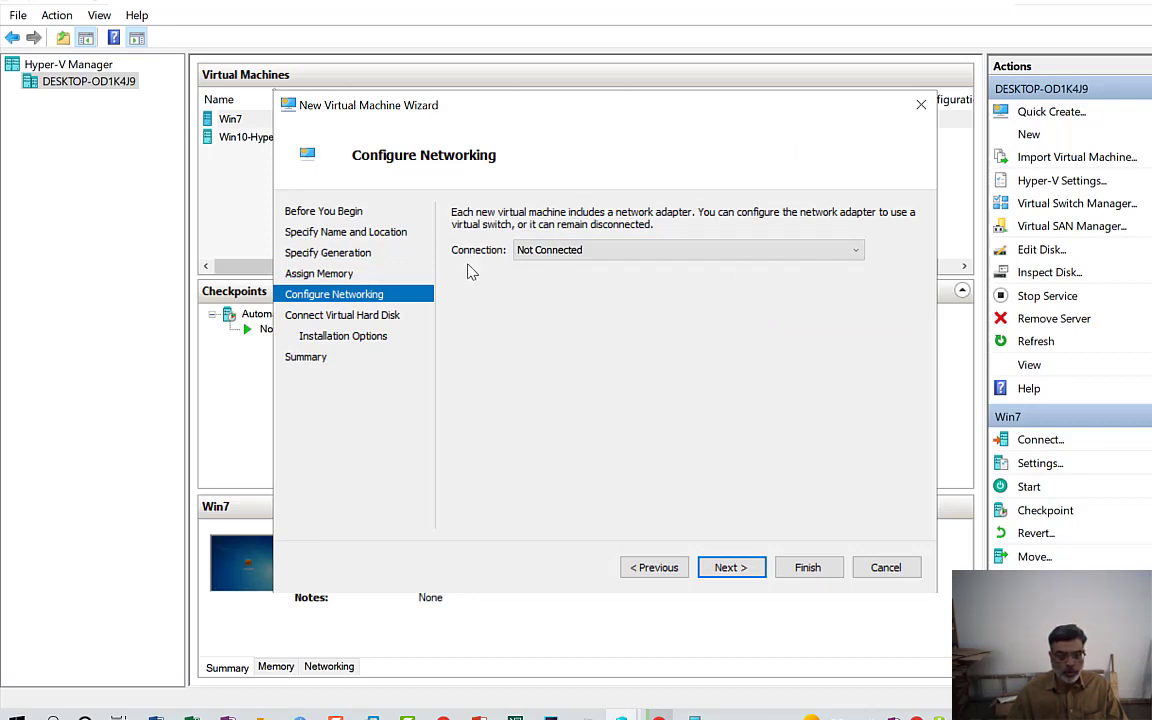
left_click(742, 577)
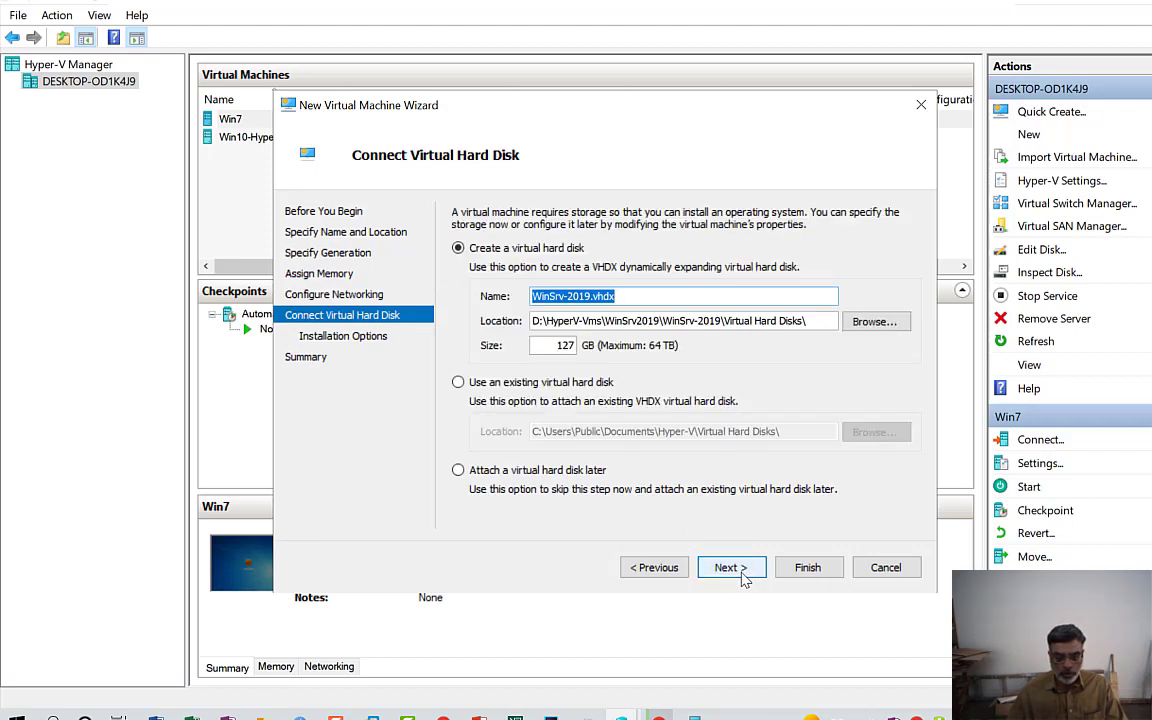
- Set the size of the new virtual hard disk WinSrv-2019.vhdx to 100 GB
left_click(638, 298)
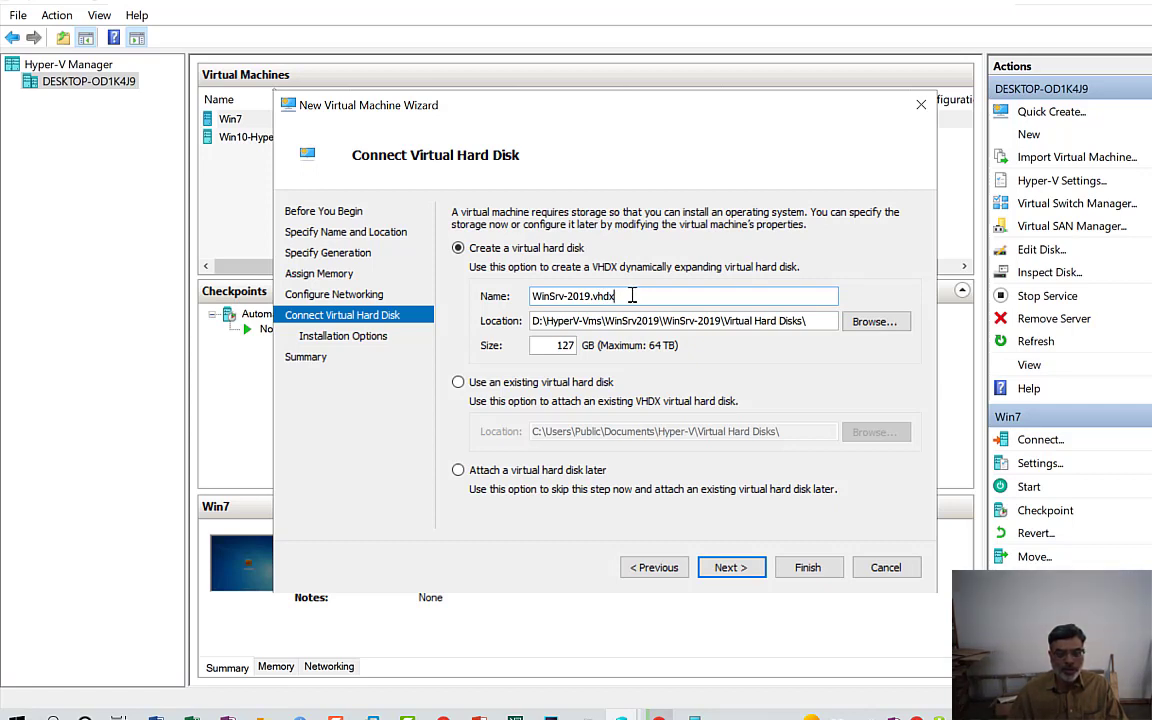
left_click_drag(553, 344, 587, 343)
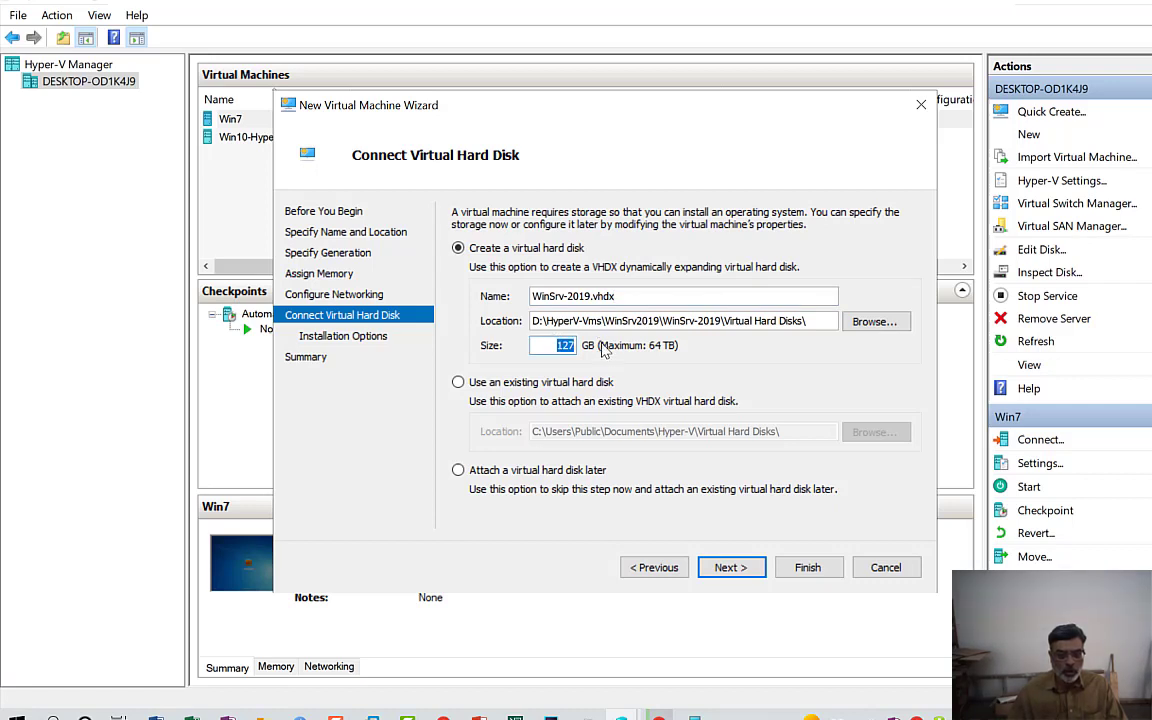
type("100")
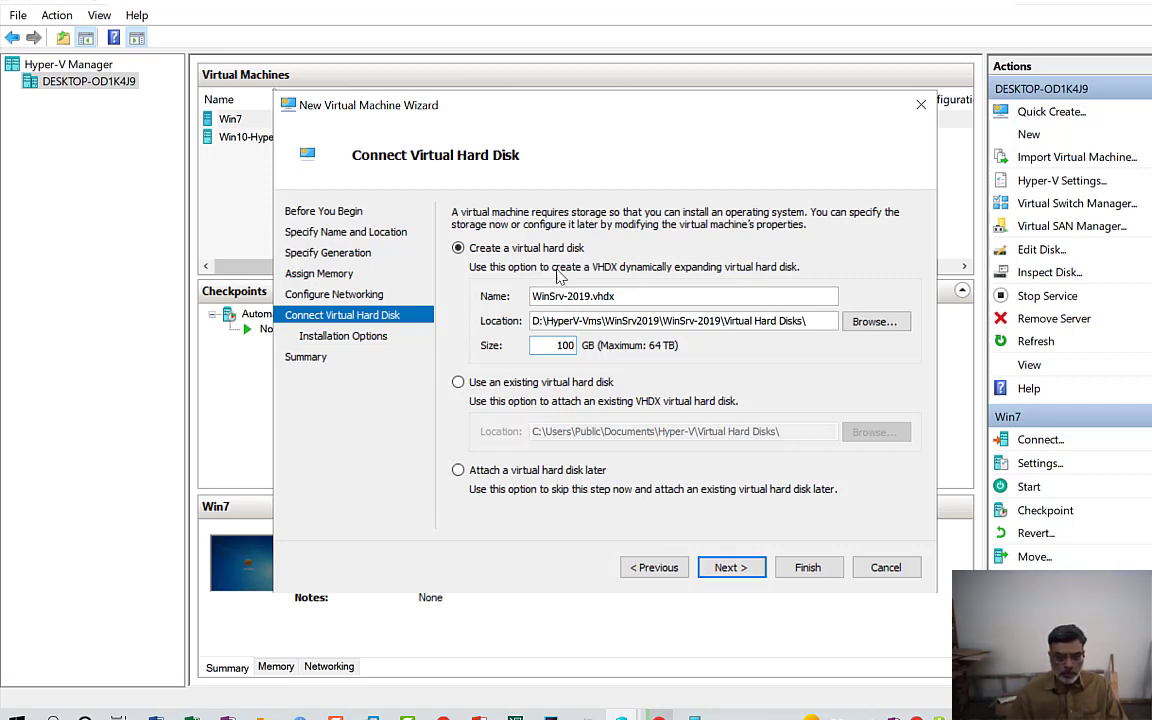
- Keep the "Install an operating system later" option and finish creating the virtual machine
left_click(731, 568)
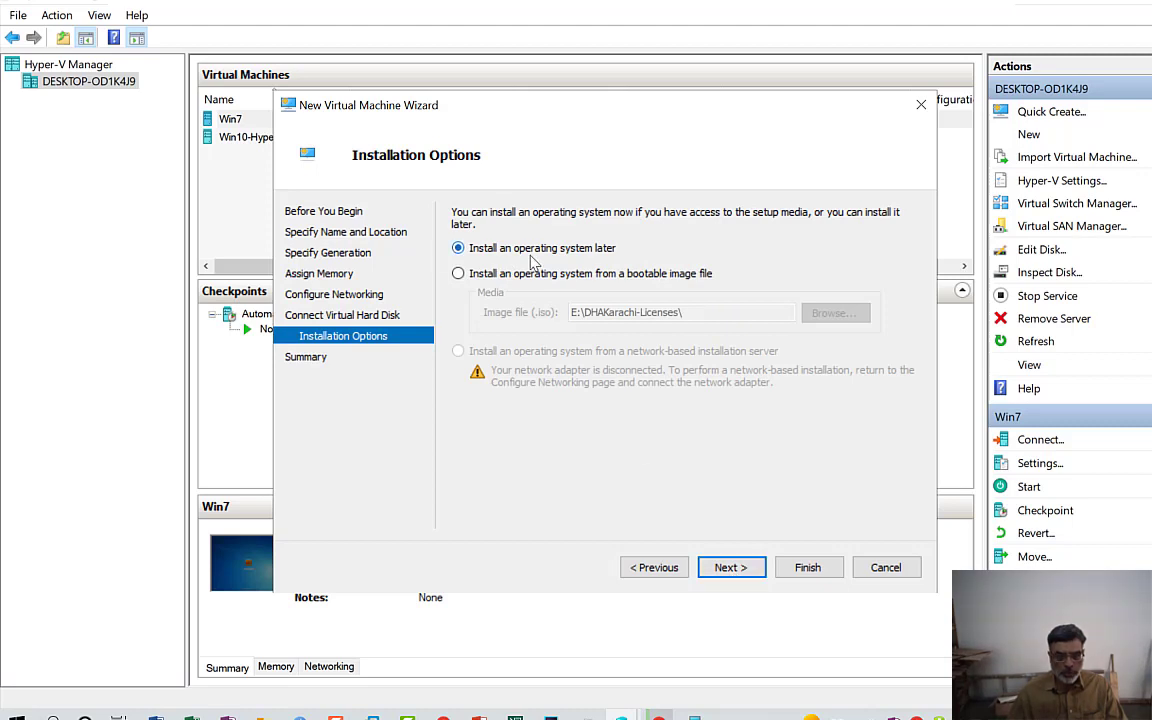
left_click(731, 568)
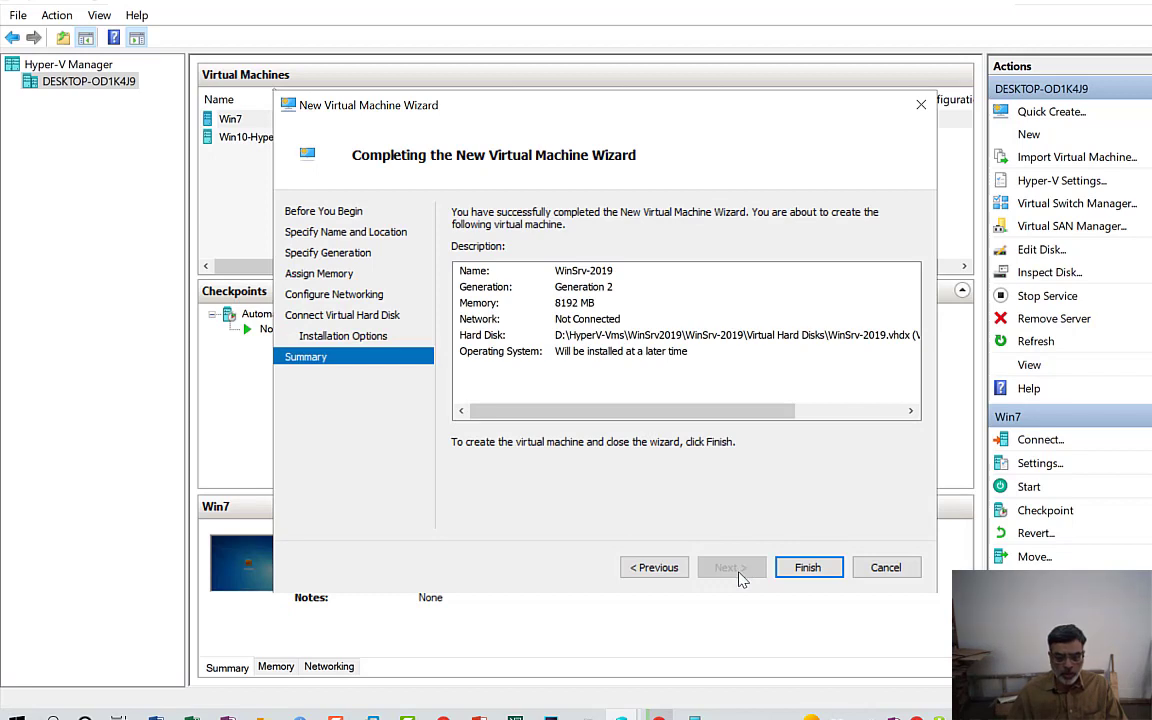
left_click(808, 568)
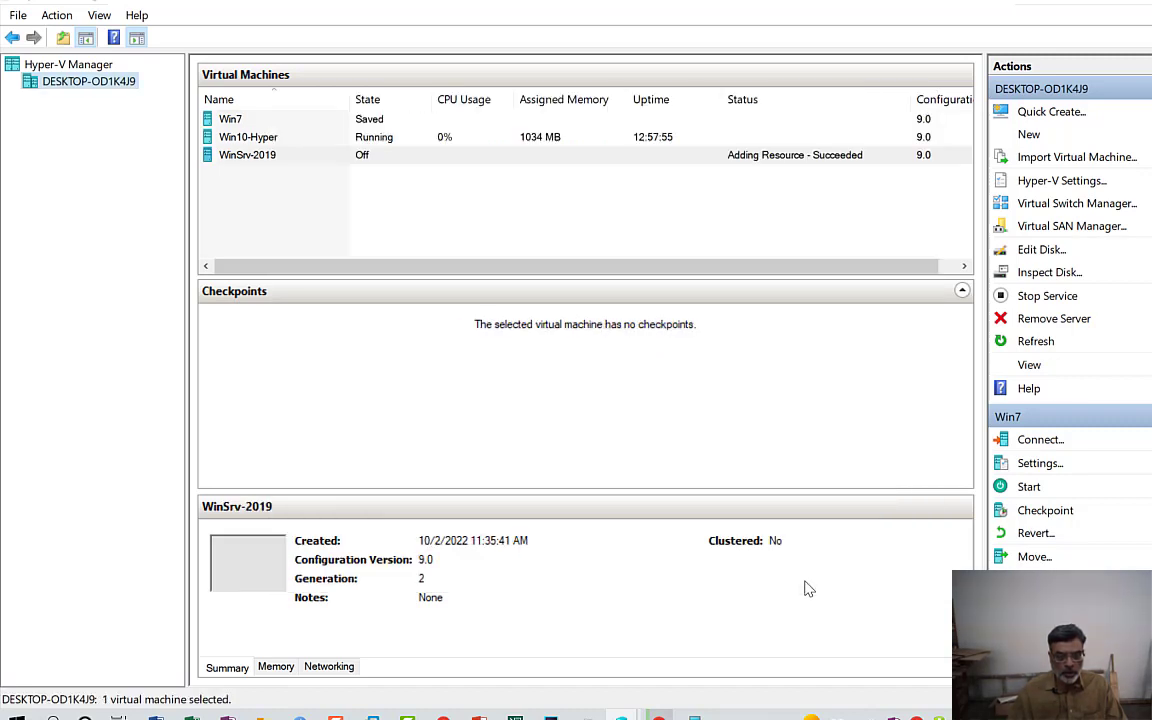
- In the settings of WinSrv-2019, add a second SCSI controller and attach a DVD drive to it
left_click(247, 157)
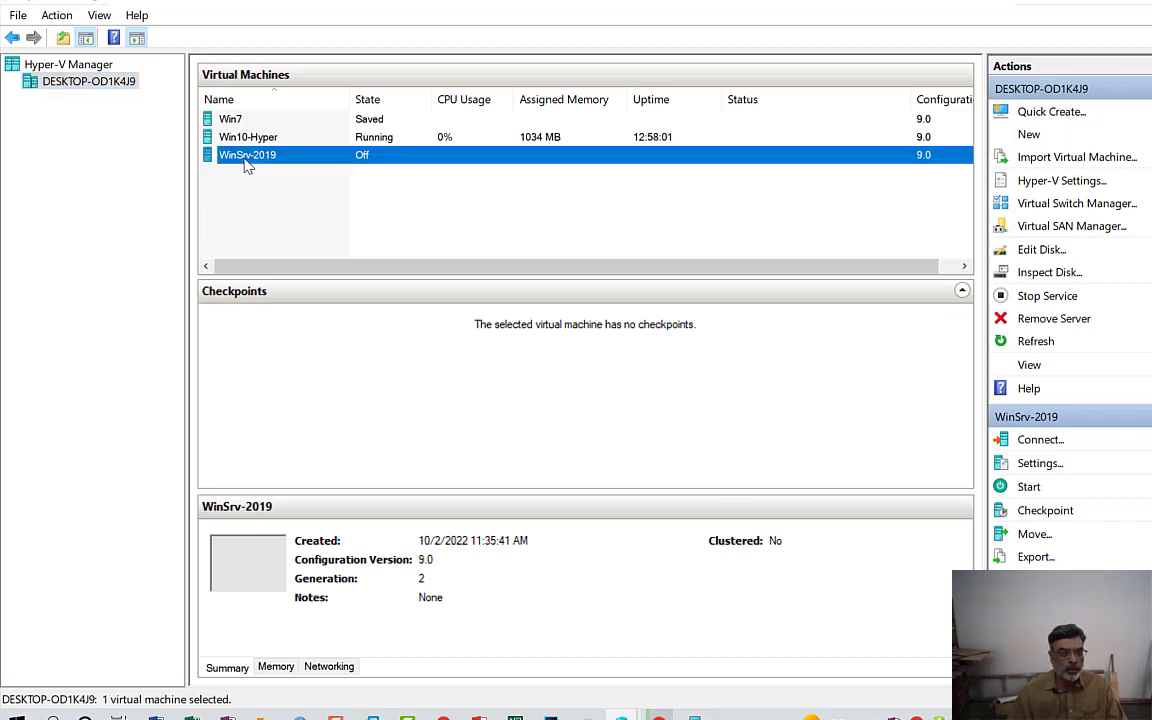
right_click(247, 166)
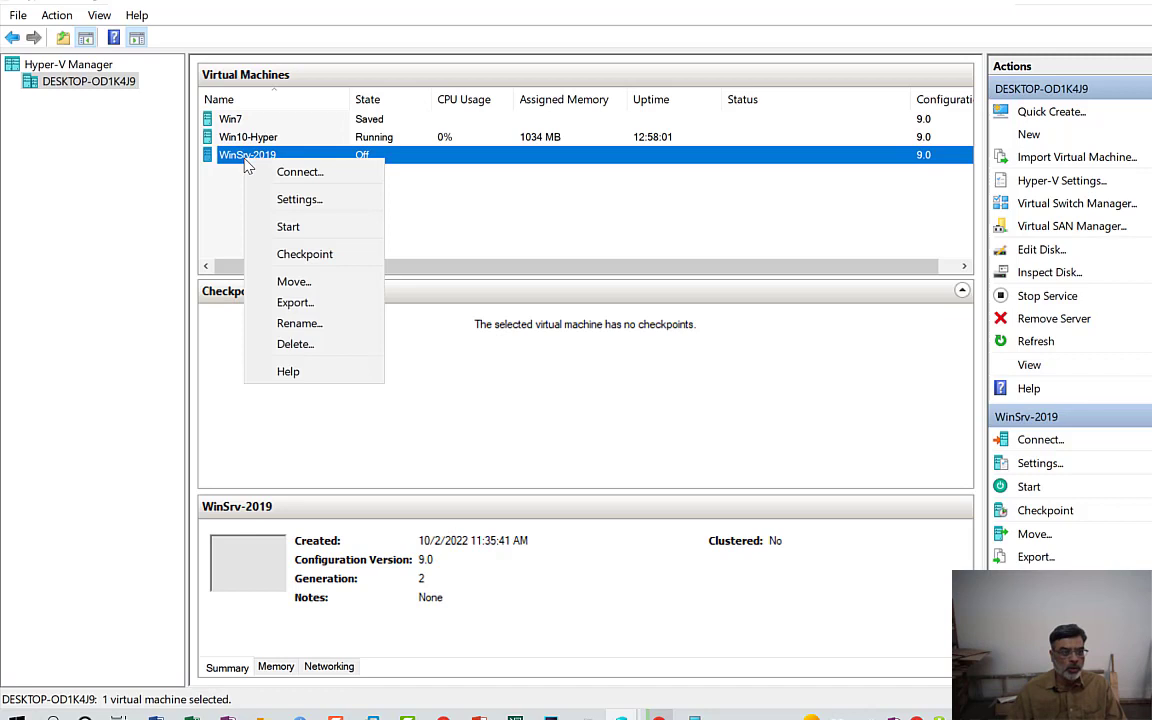
left_click(298, 200)
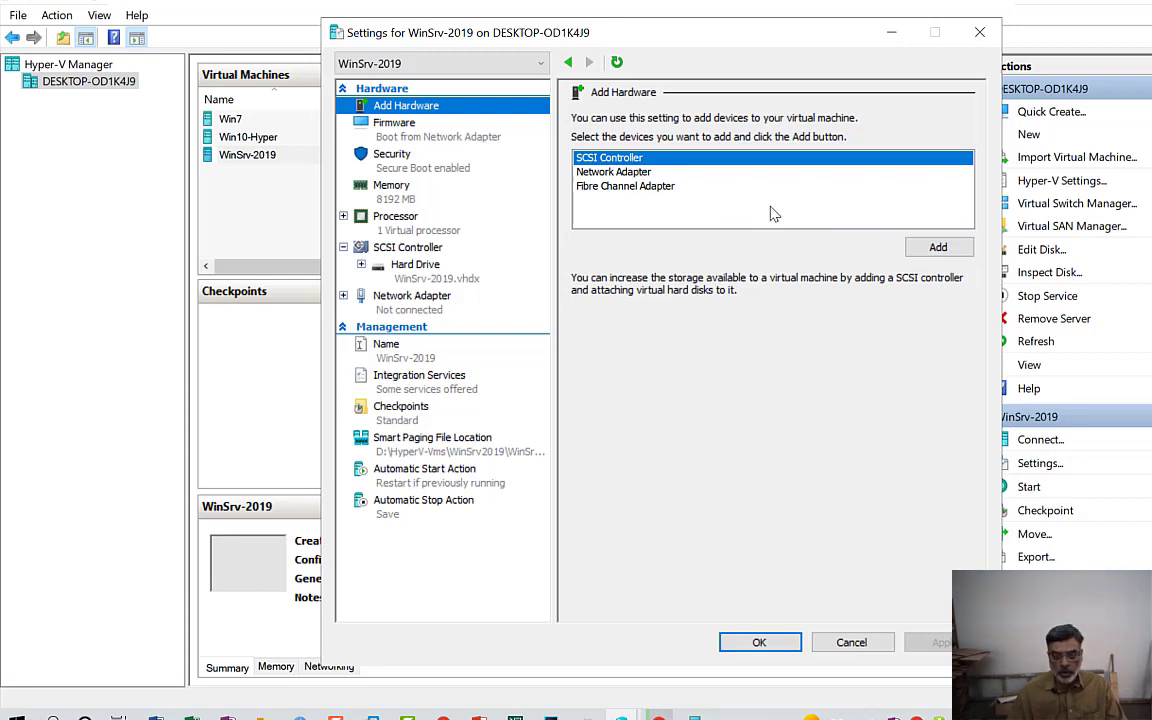
left_click(940, 250)
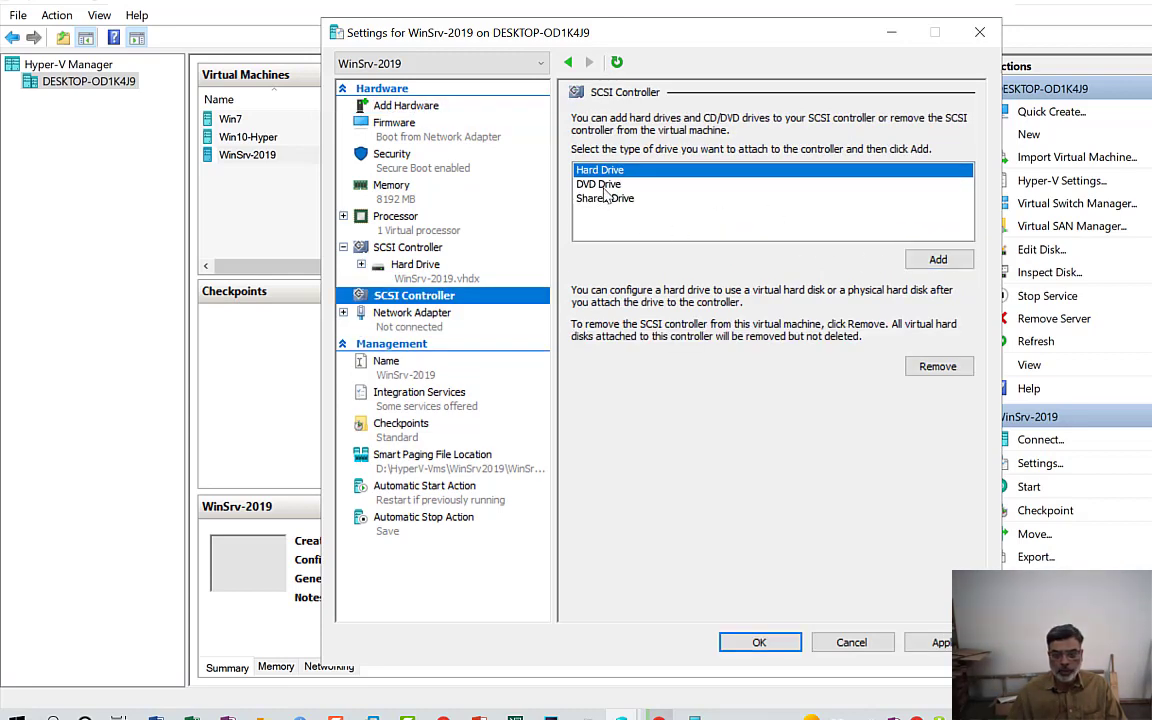
left_click(603, 187)
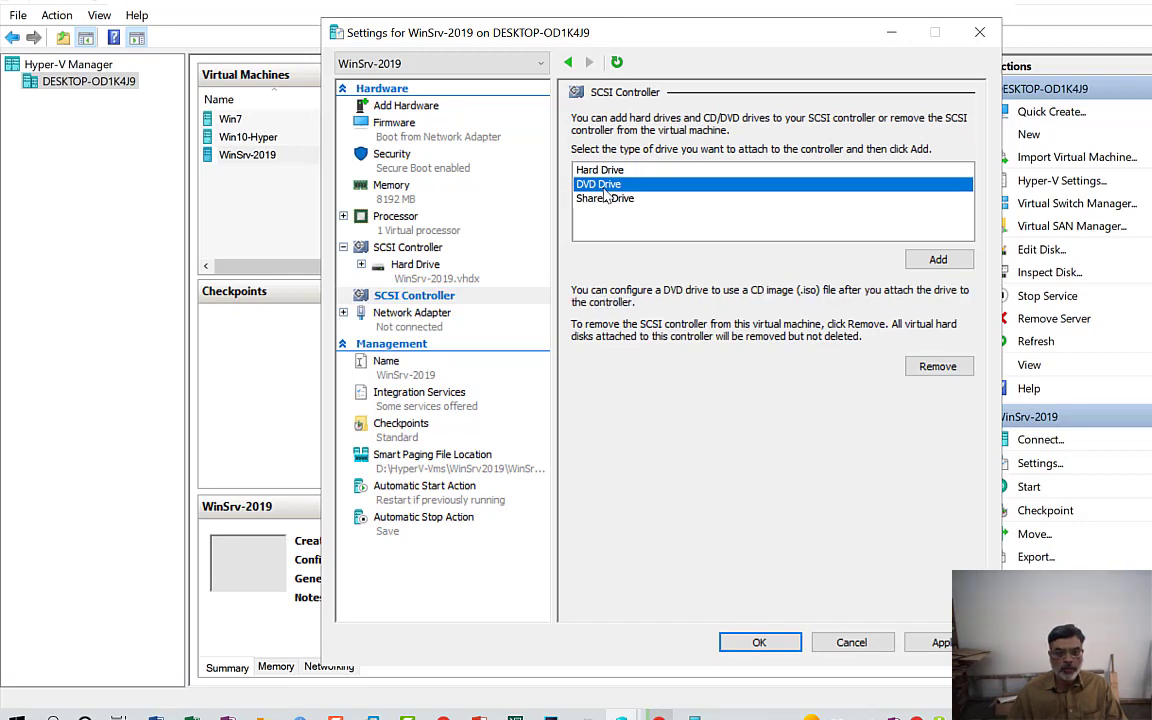
left_click(938, 259)
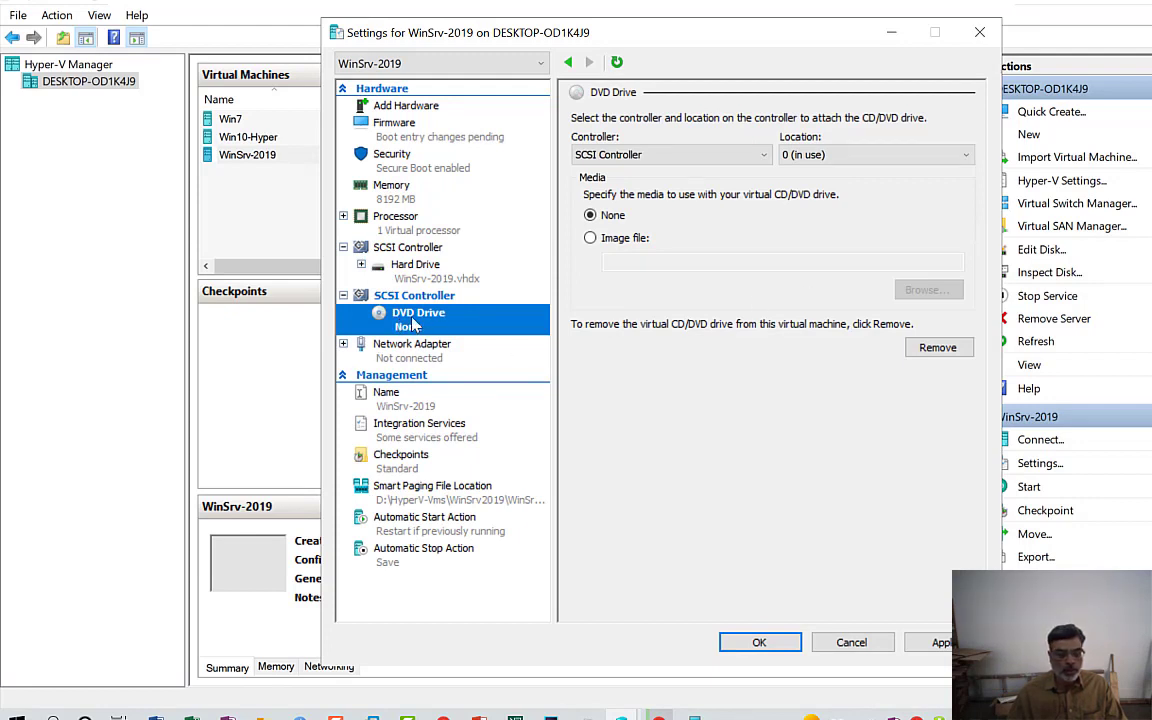
- Attach the Windows Server STD CORE 2019 1809.6 64Bit ISO from E:\ISO-Library to the DVD drive and save the settings
left_click(591, 240)
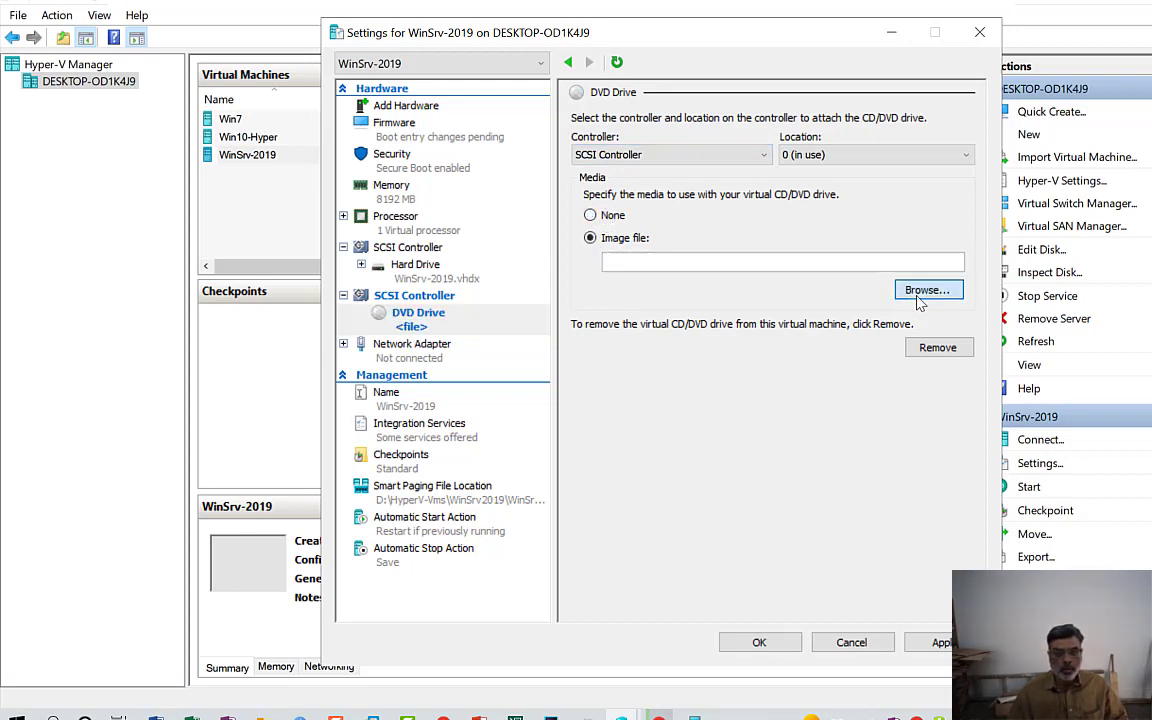
left_click(925, 291)
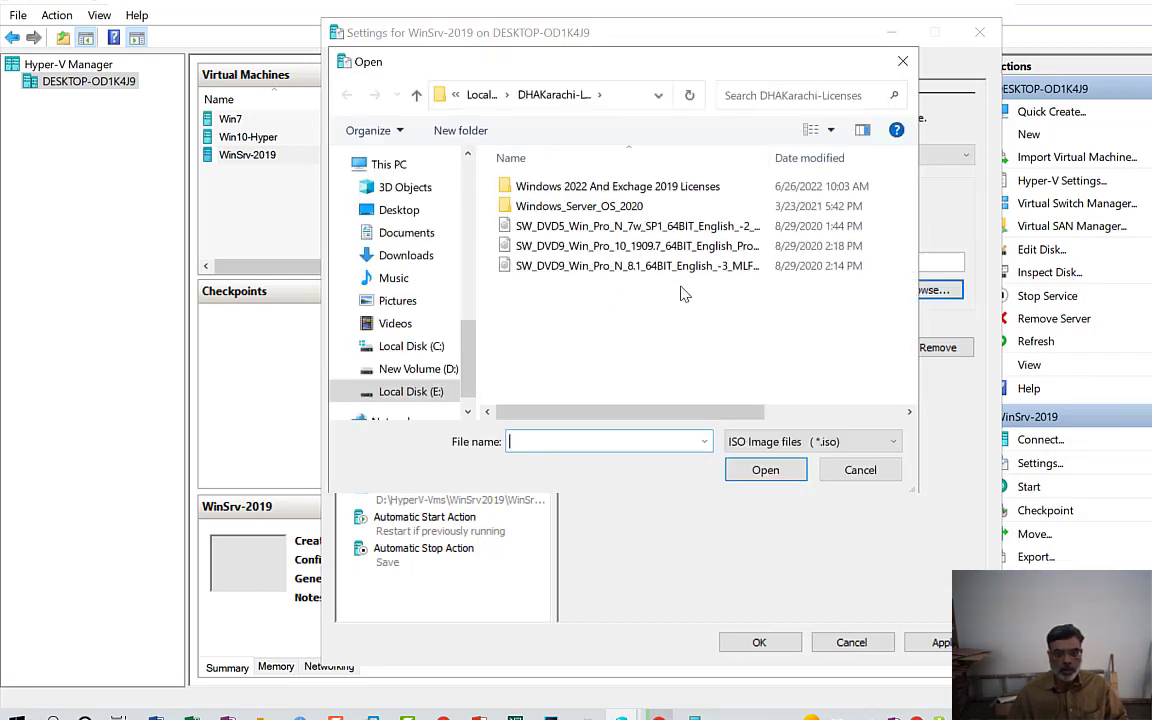
double_click(657, 190)
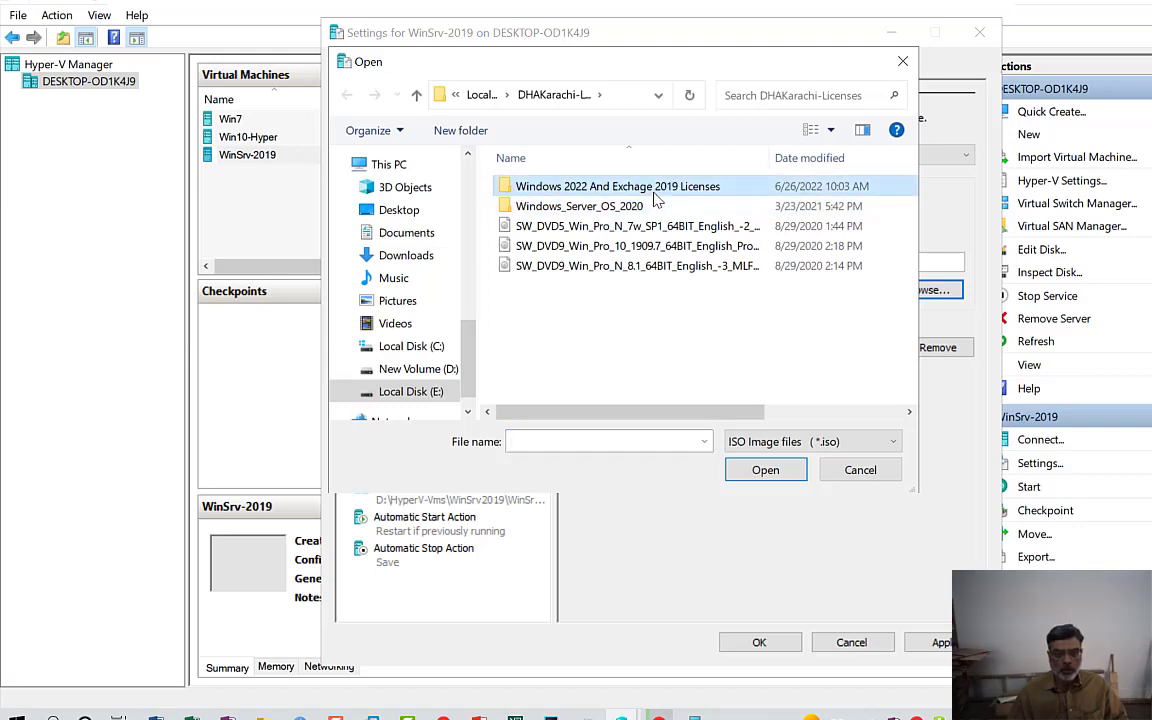
left_click(416, 95)
double_click(590, 207)
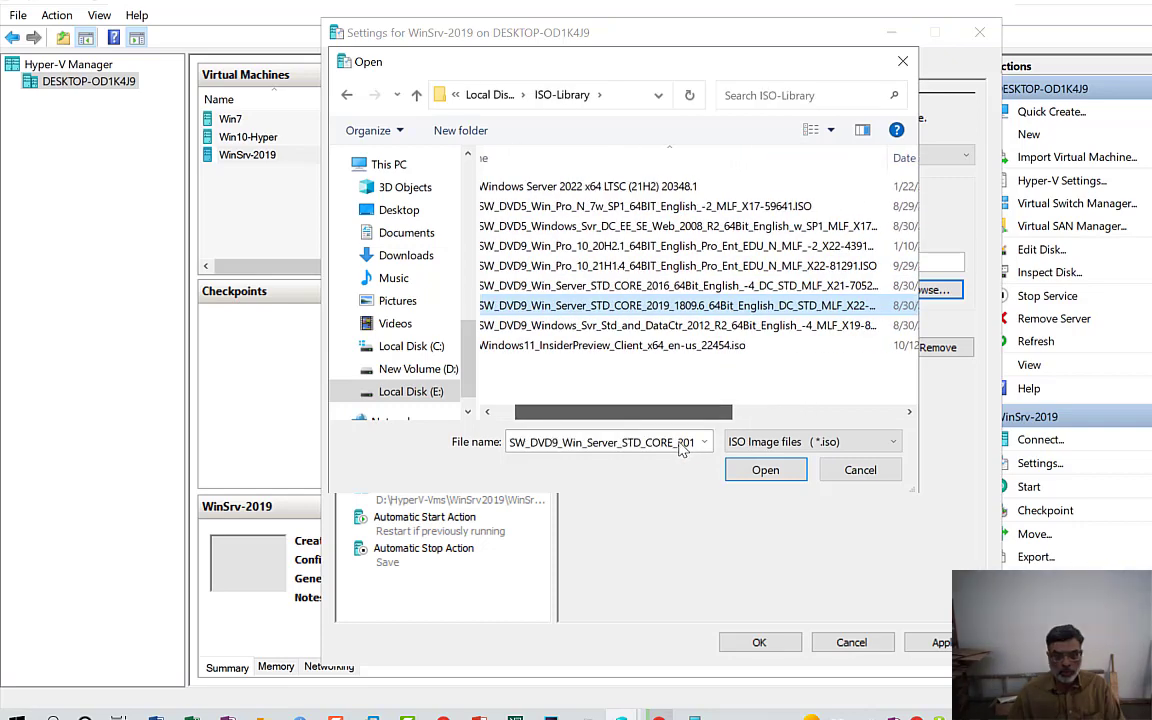
left_click_drag(679, 442, 598, 437)
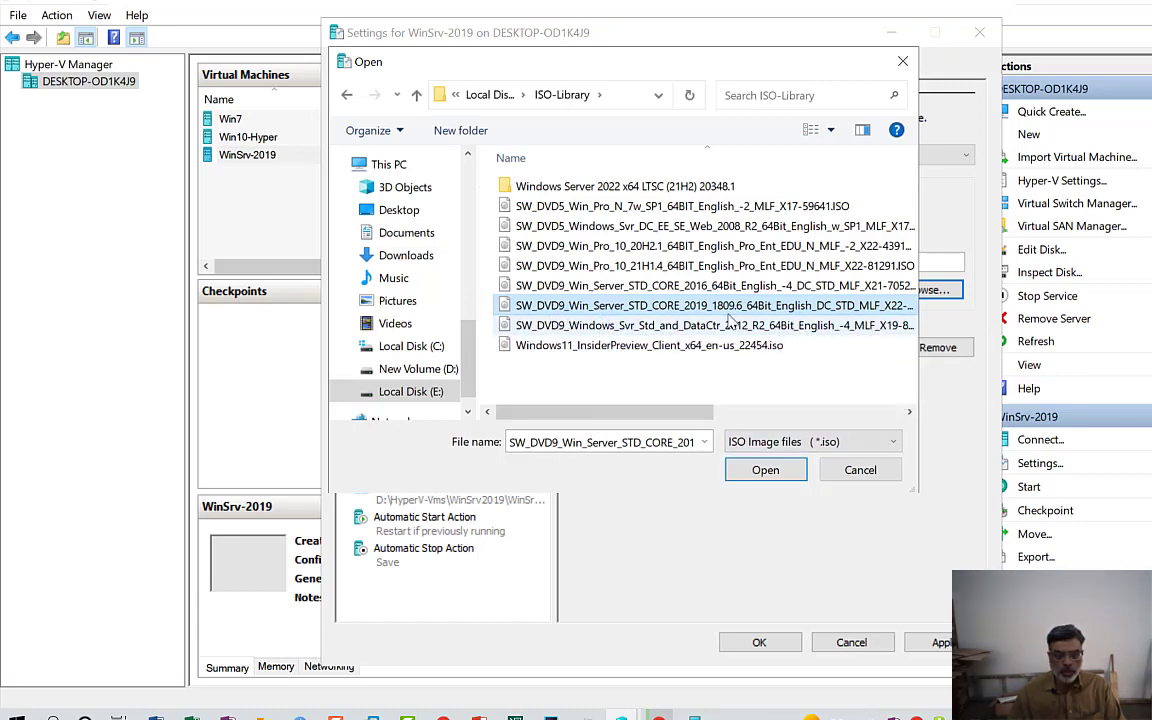
left_click(766, 469)
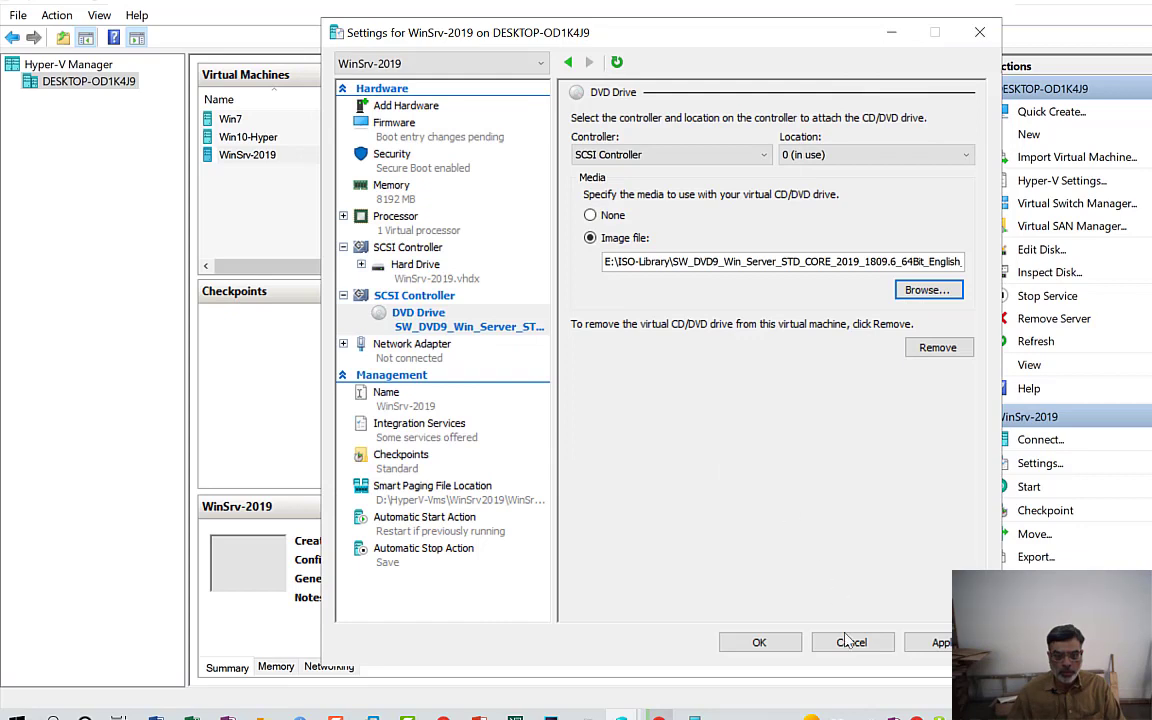
left_click(760, 642)
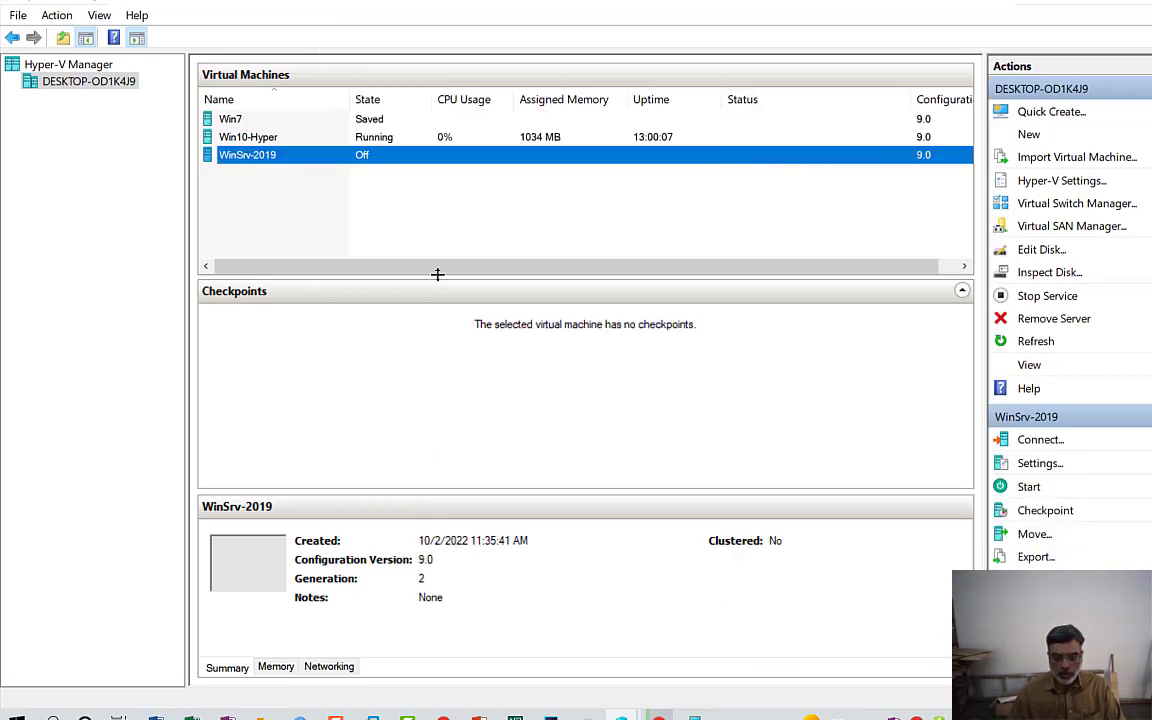
- Connect to the WinSrv-2019 virtual machine and start it
right_click(245, 162)
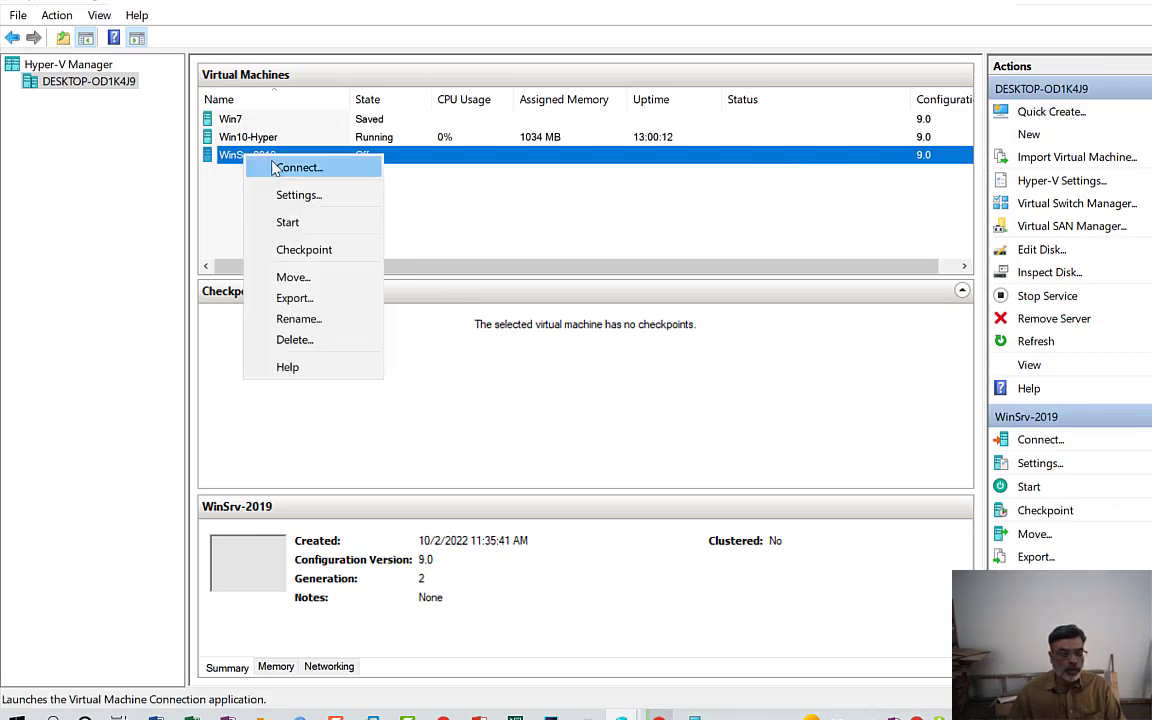
left_click(291, 171)
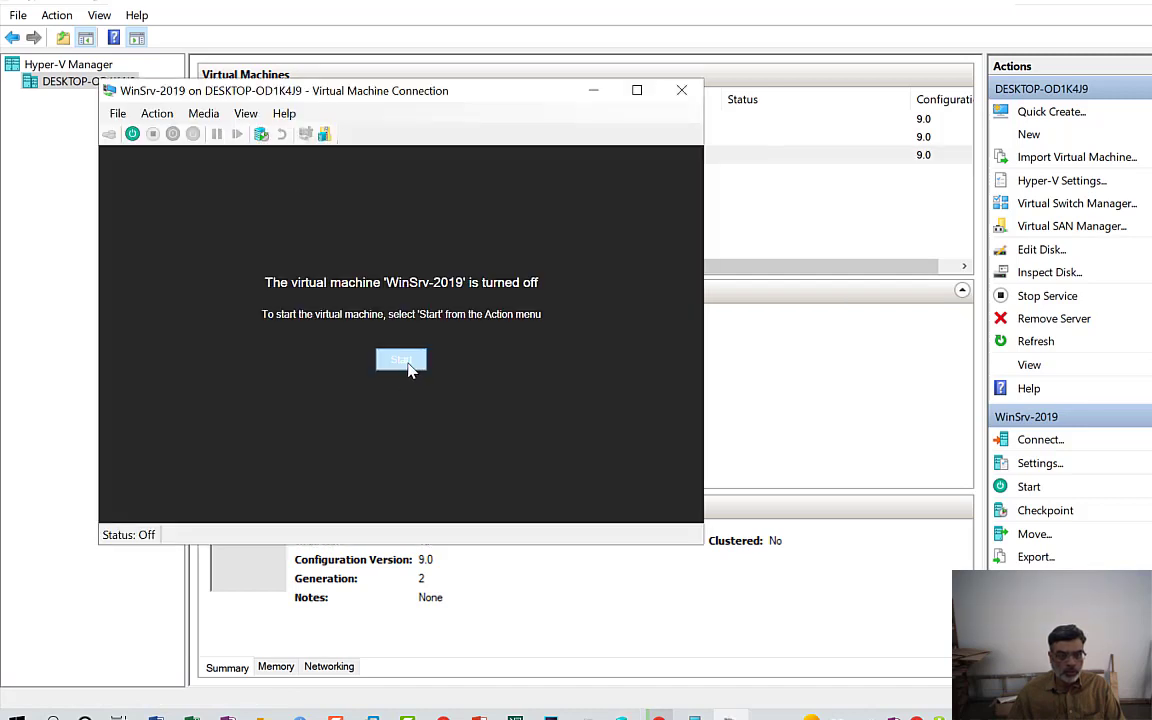
left_click(408, 365)
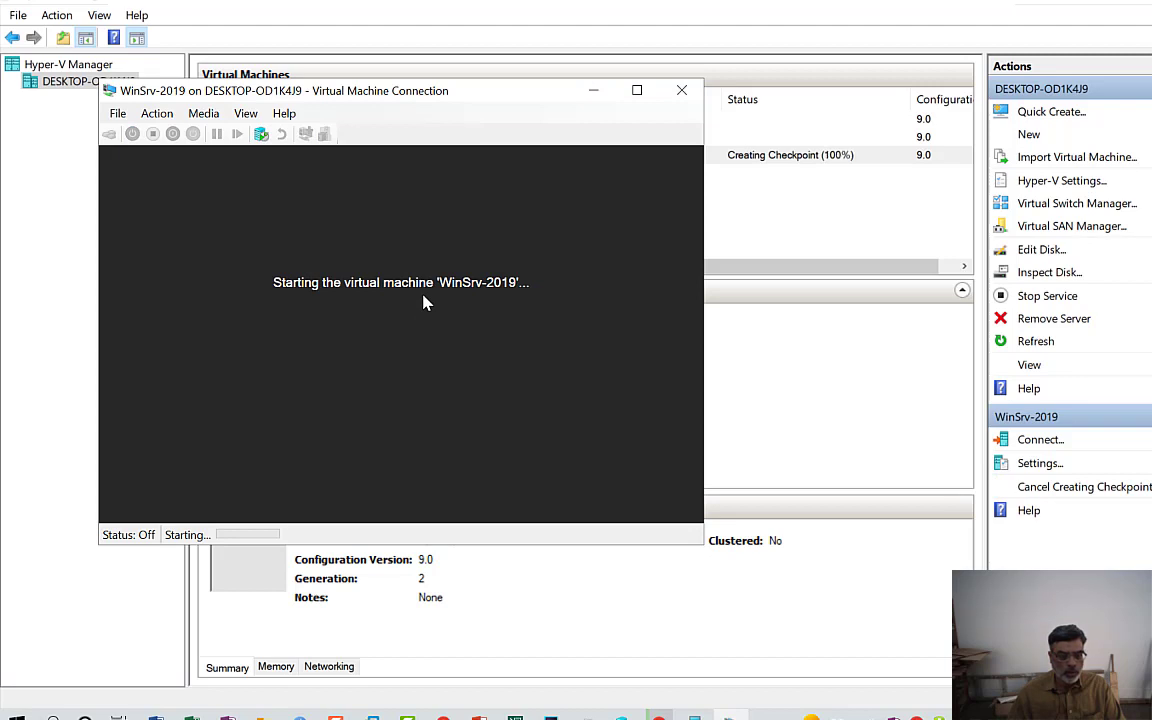
- Boot the virtual machine into Windows Setup [EMS Enabled] and continue to the Windows Server 2019 installation start screen
left_click(410, 362)
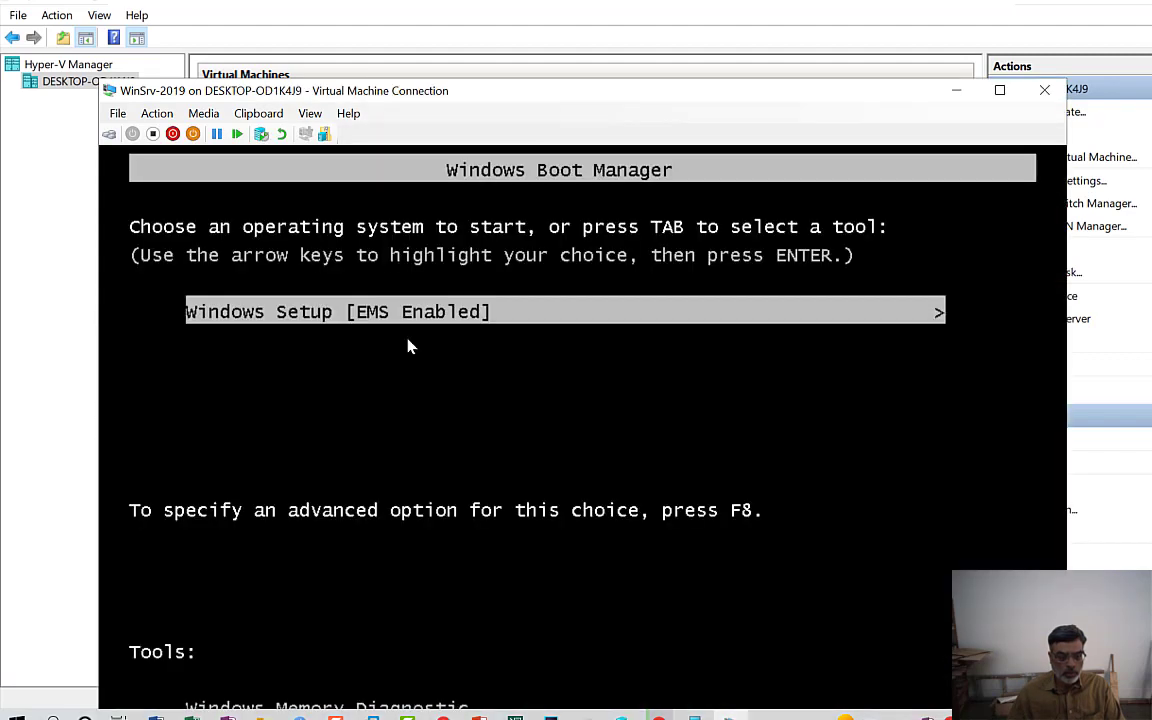
key("Return")
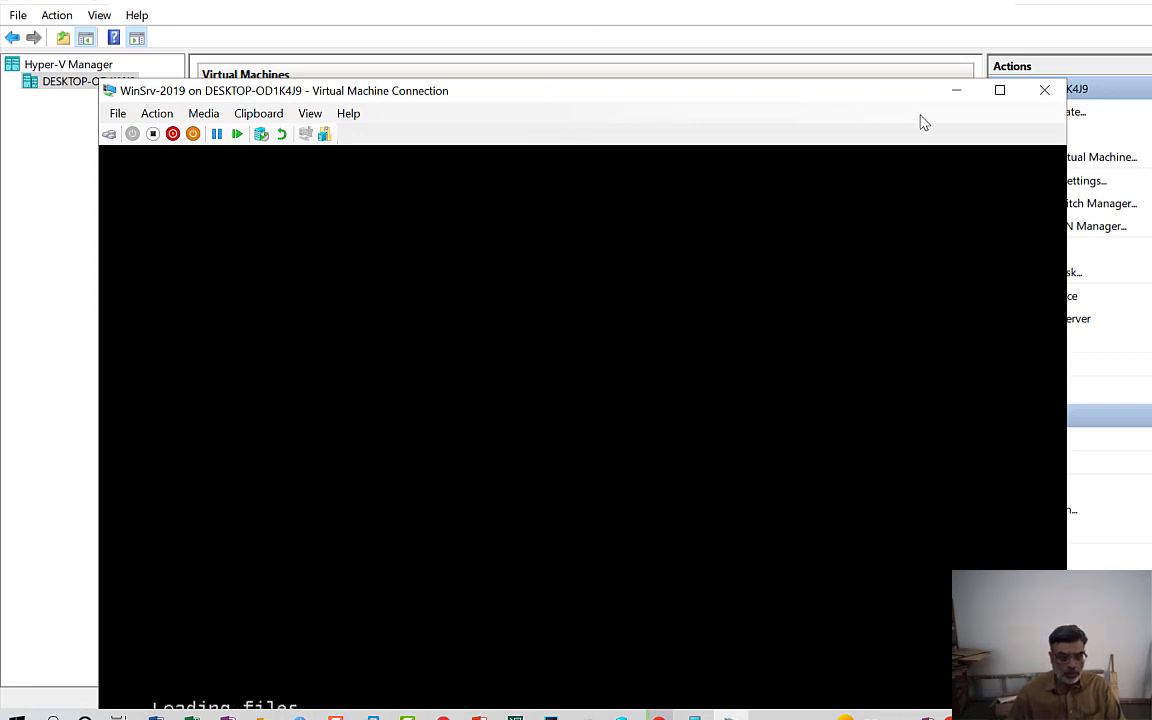
left_click(999, 91)
left_click(752, 608)
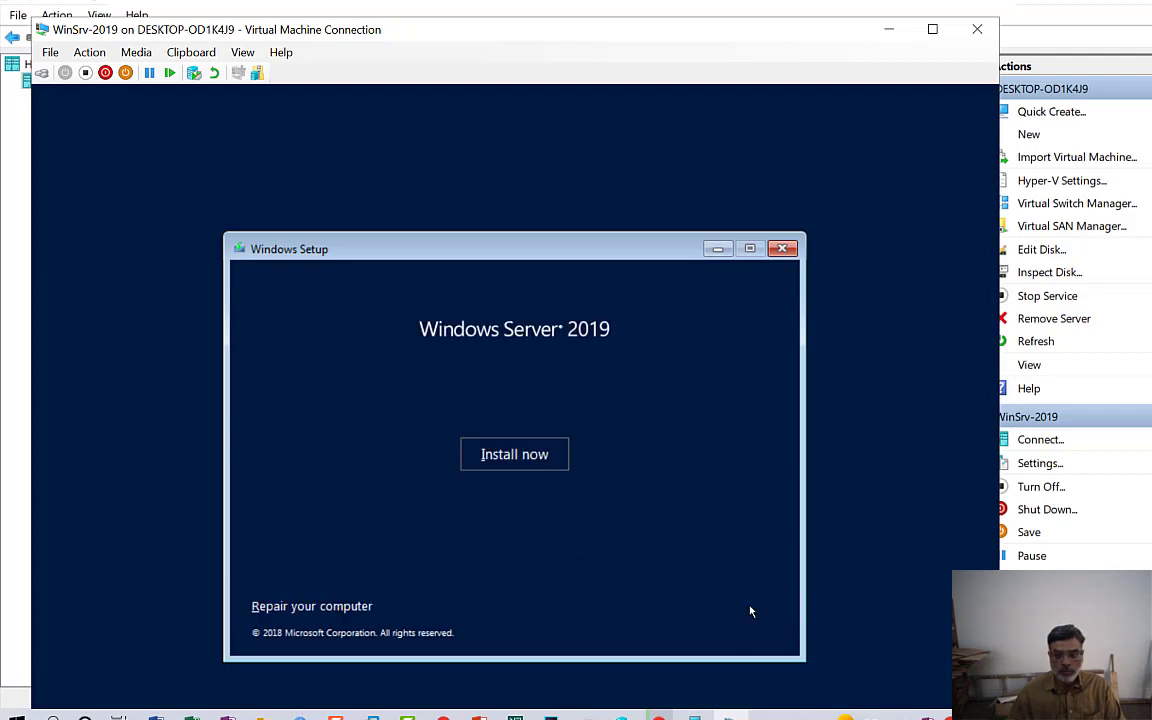
- Start the installation and select Windows Server 2019 Datacenter (Desktop Experience) as the operating system
left_click(533, 464)
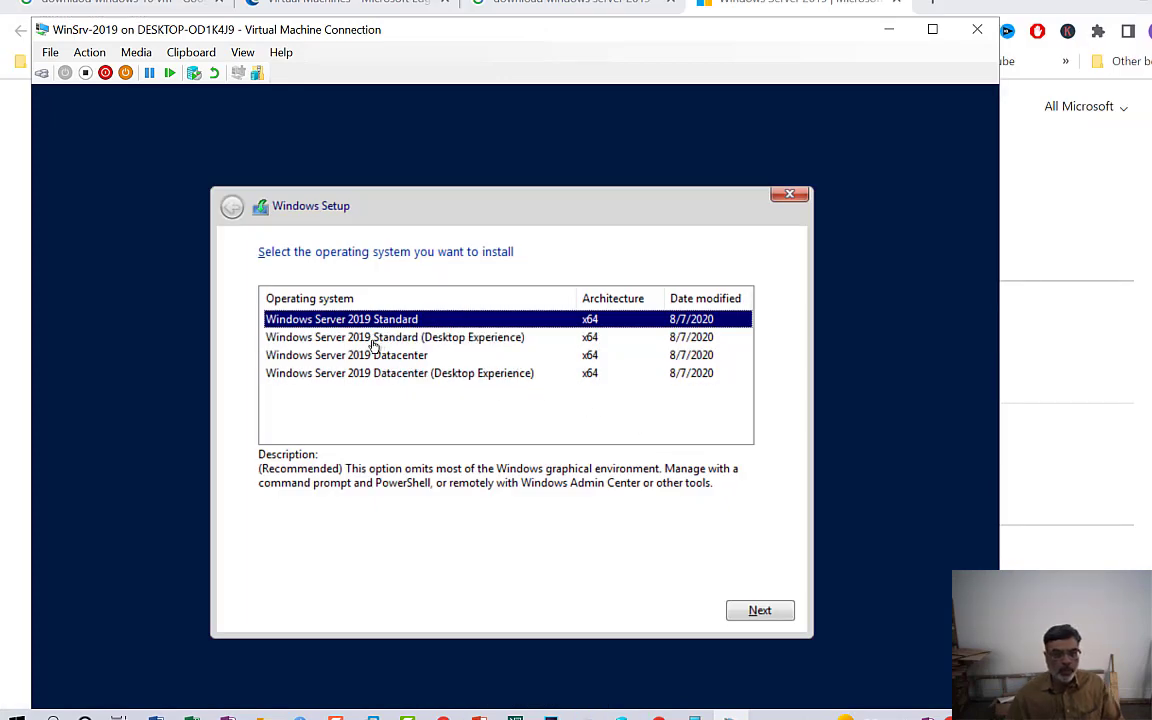
left_click(380, 376)
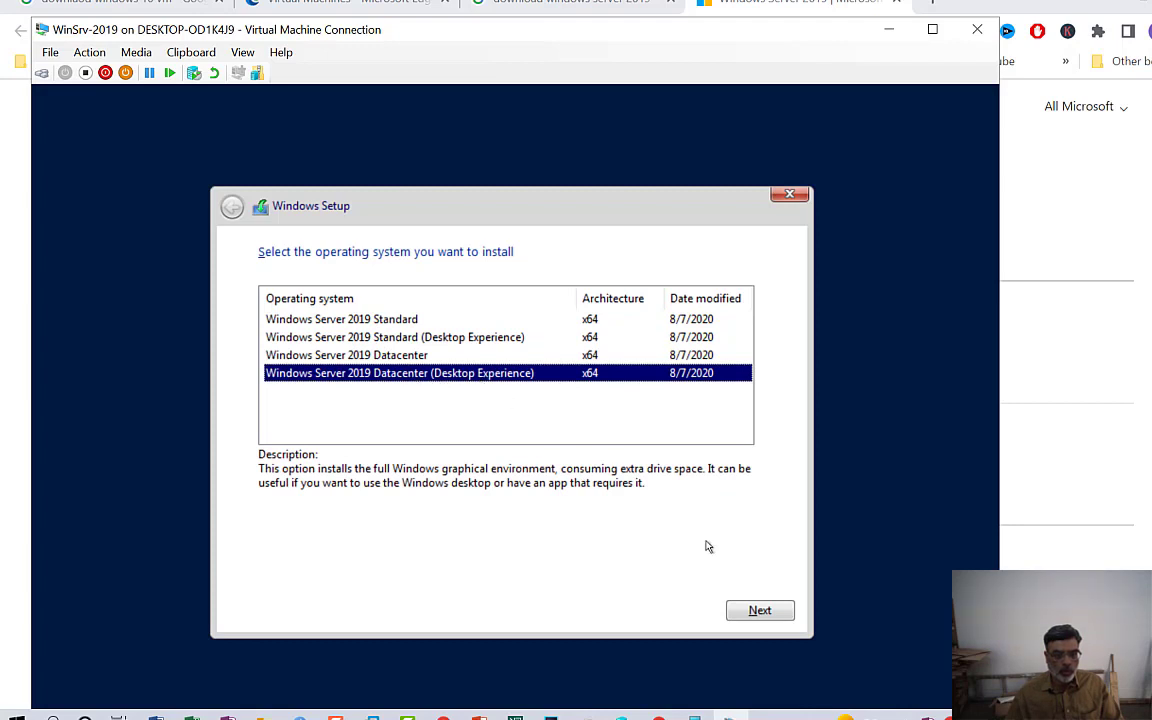
left_click(758, 611)
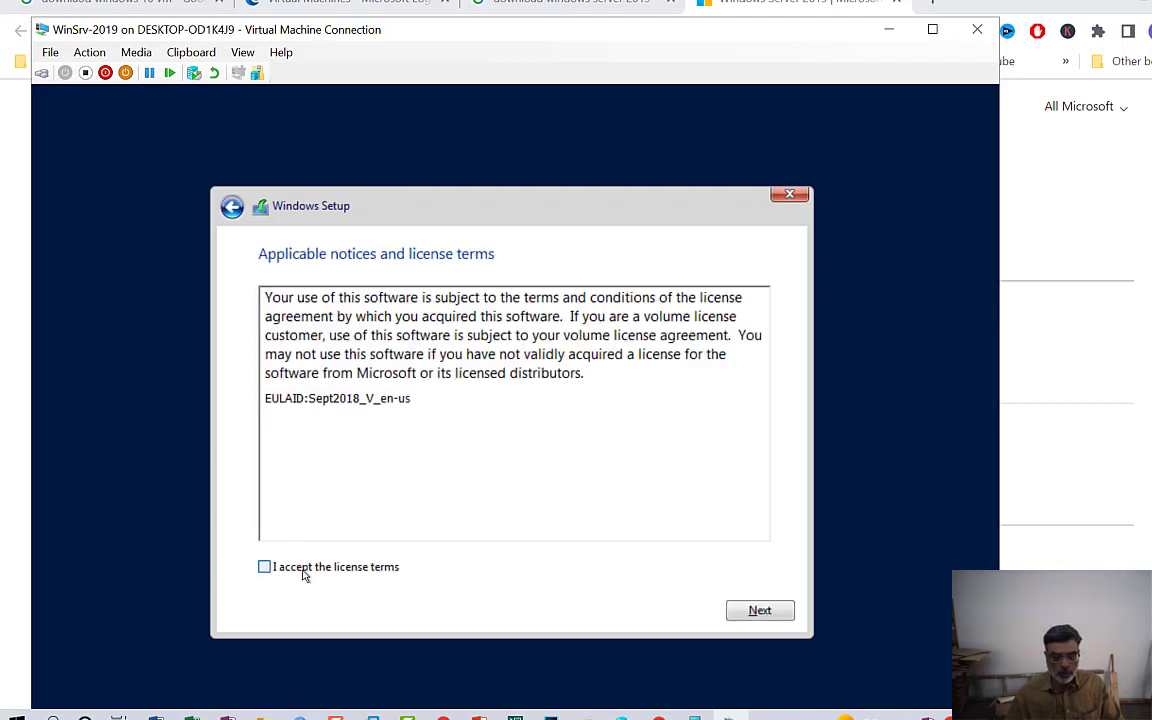
- Accept the license terms and choose the custom installation, "Install Windows only (advanced)"
left_click(302, 570)
left_click(762, 612)
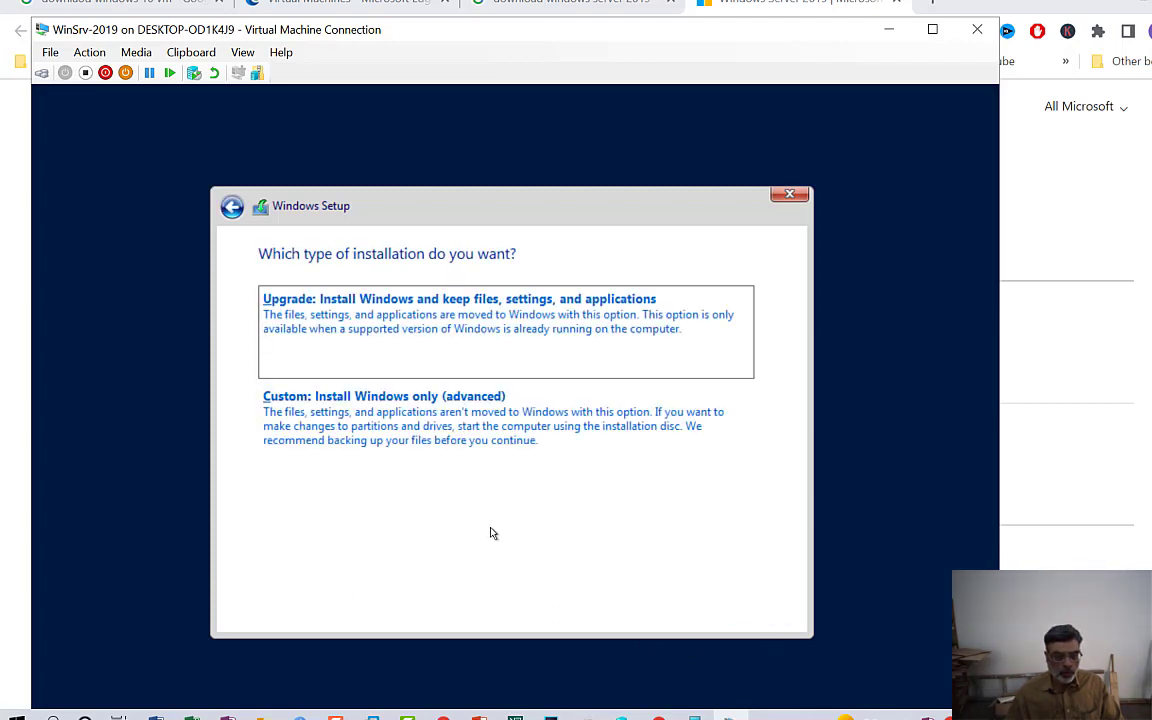
left_click(449, 431)
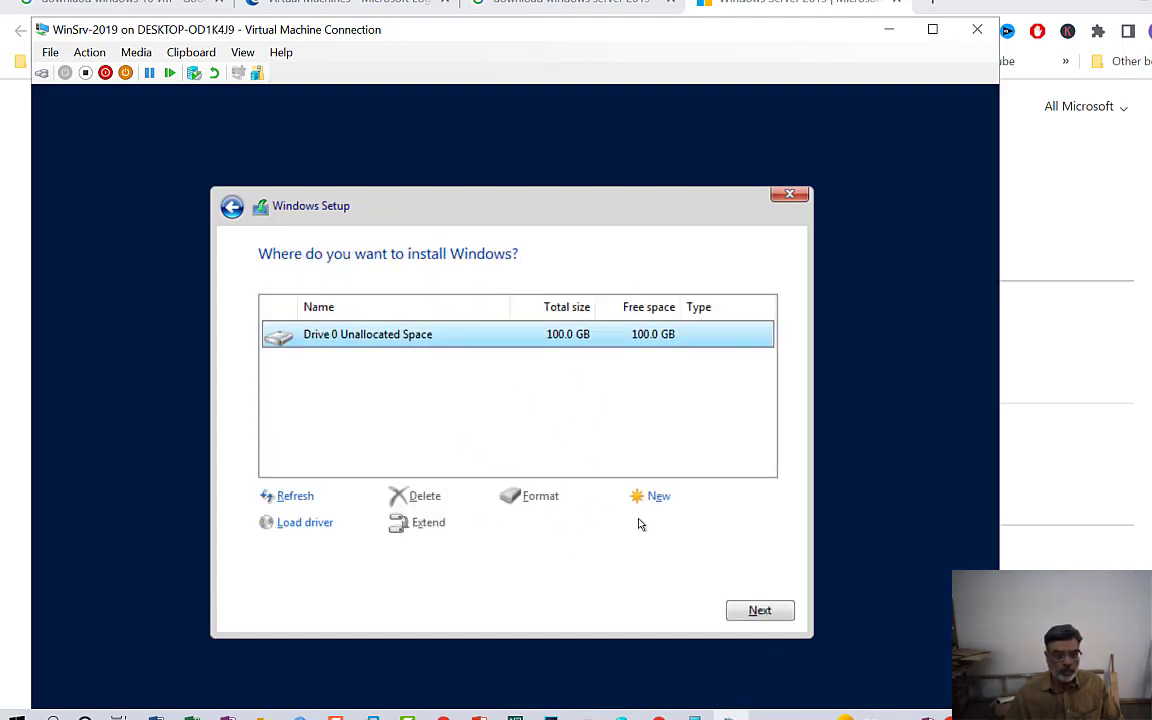
- Try to create a new partition of 800000 MB in the unallocated space of Drive 0
left_click(658, 497)
left_click_drag(595, 524, 461, 520)
key("Left")
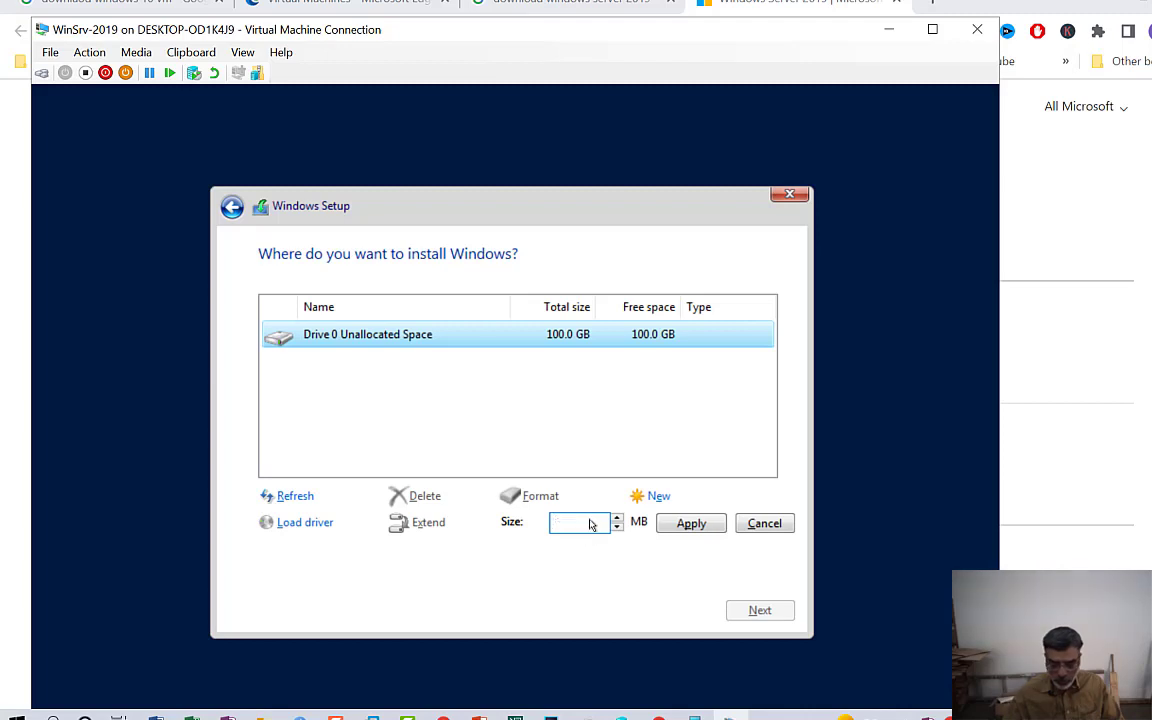
left_click_drag(594, 524, 507, 527)
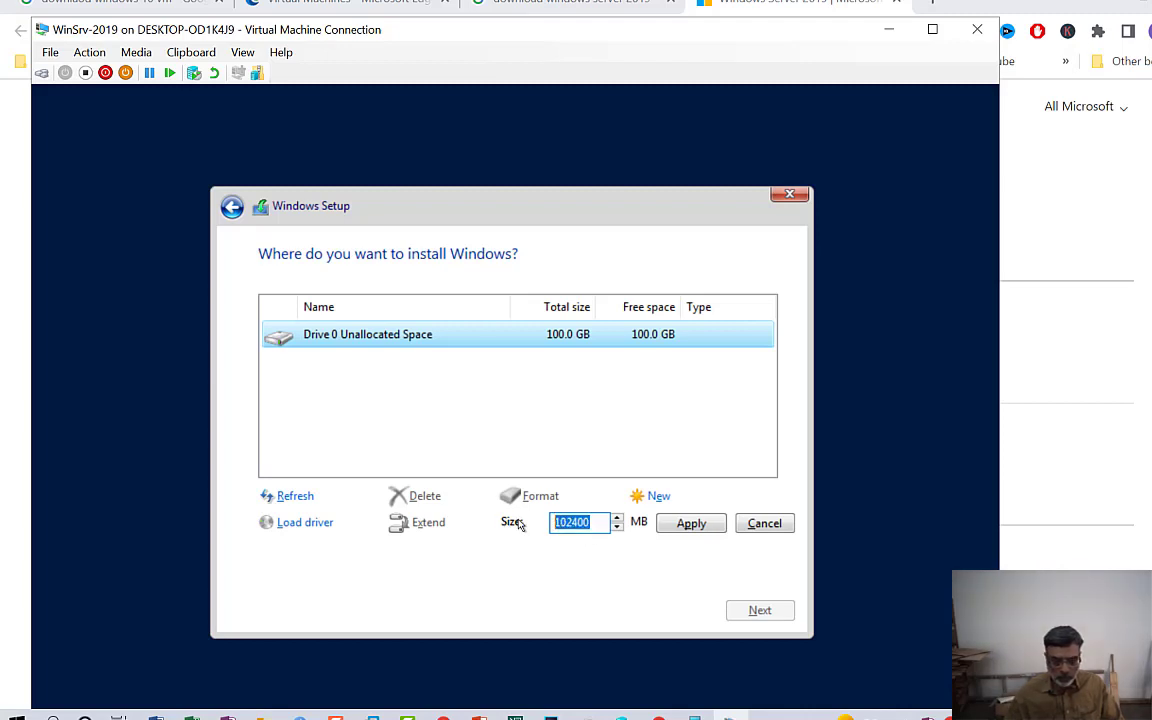
type("800000")
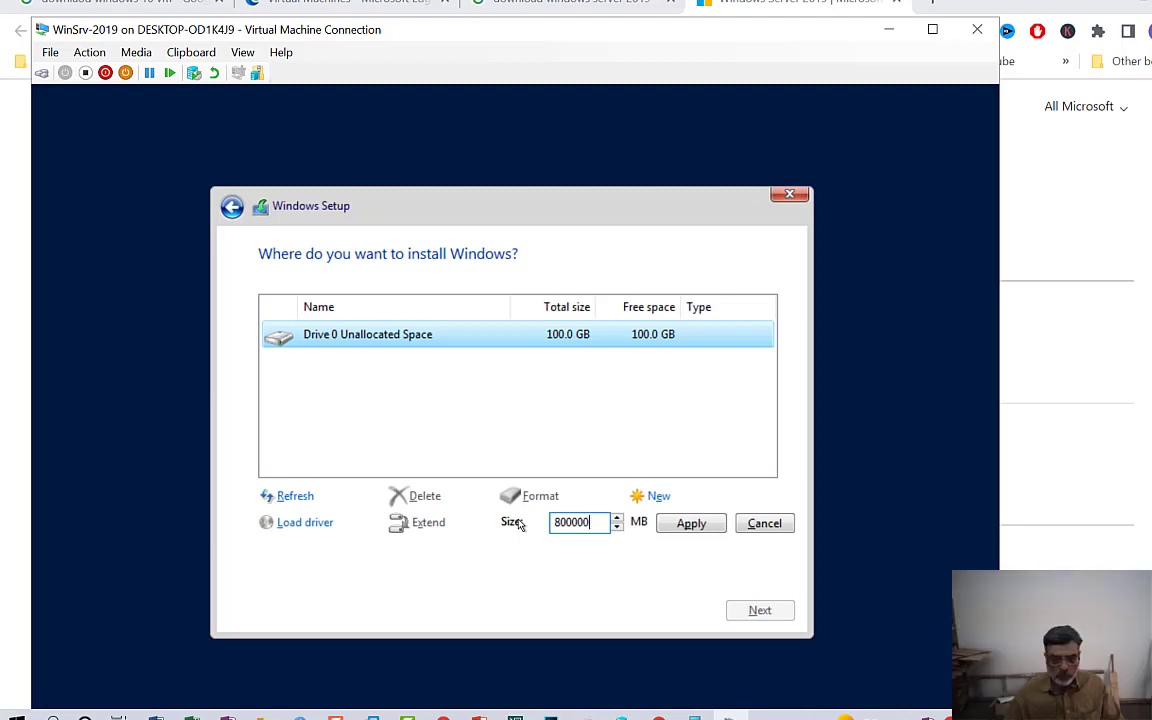
left_click(689, 524)
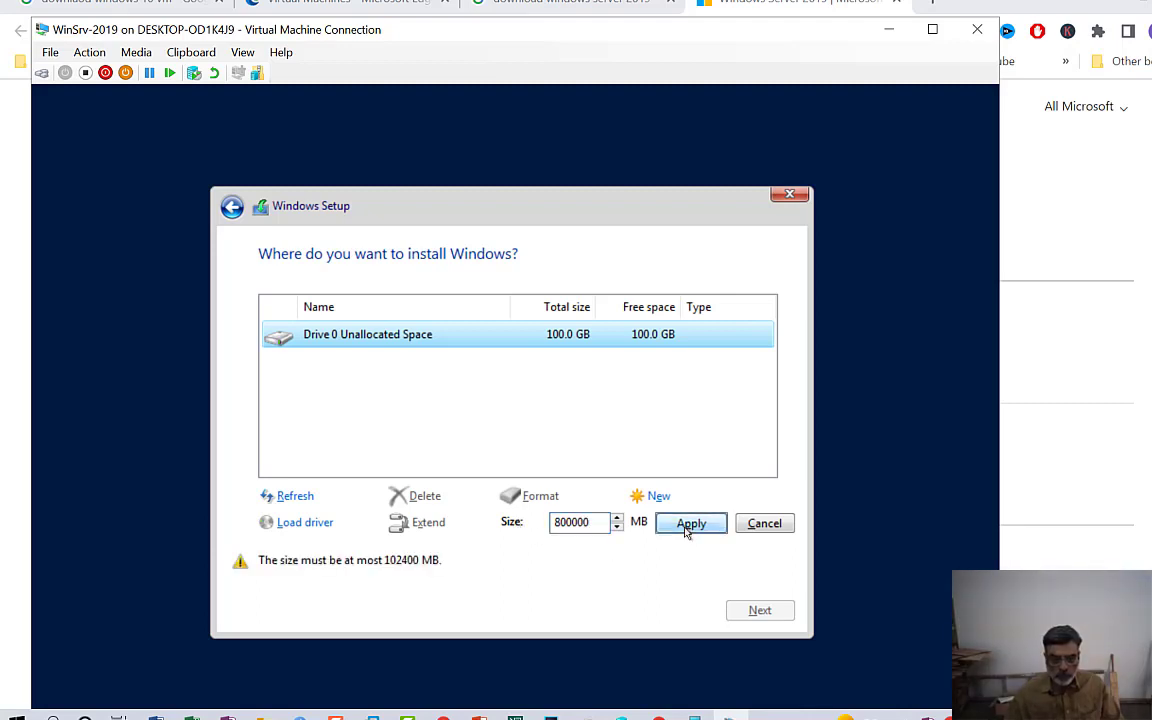
- Reduce the partition size to fit Drive 0, create it with the additional system partitions and start installing Windows
left_click(596, 530)
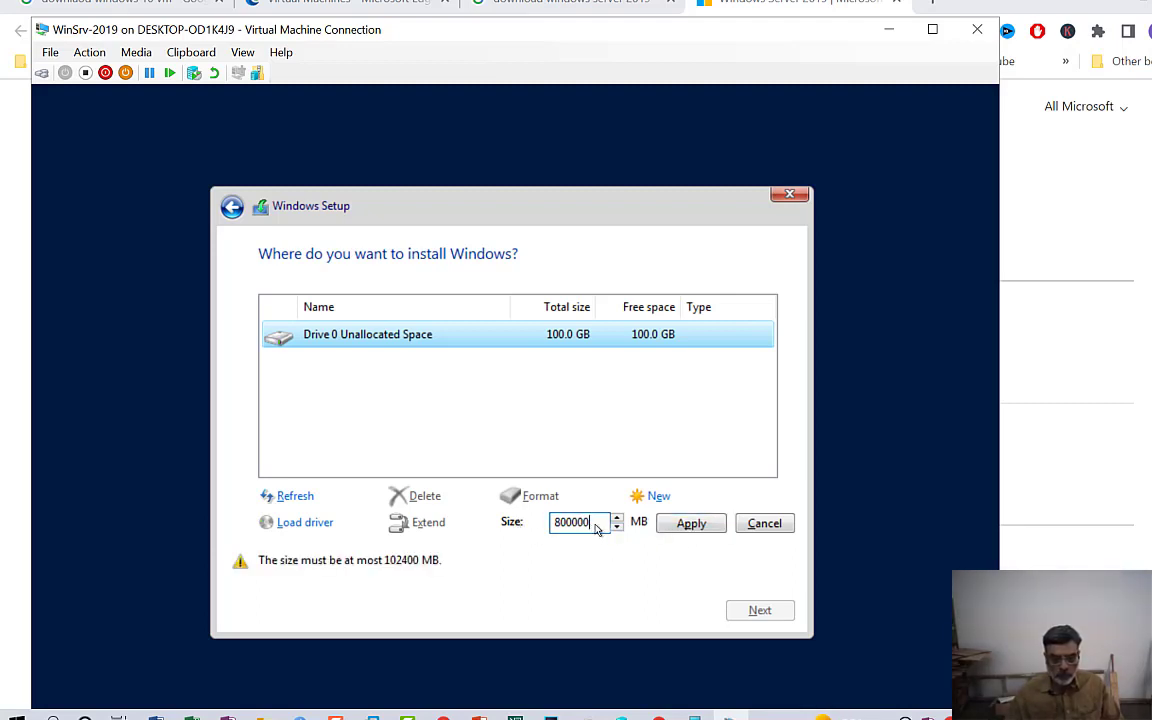
left_click(691, 523)
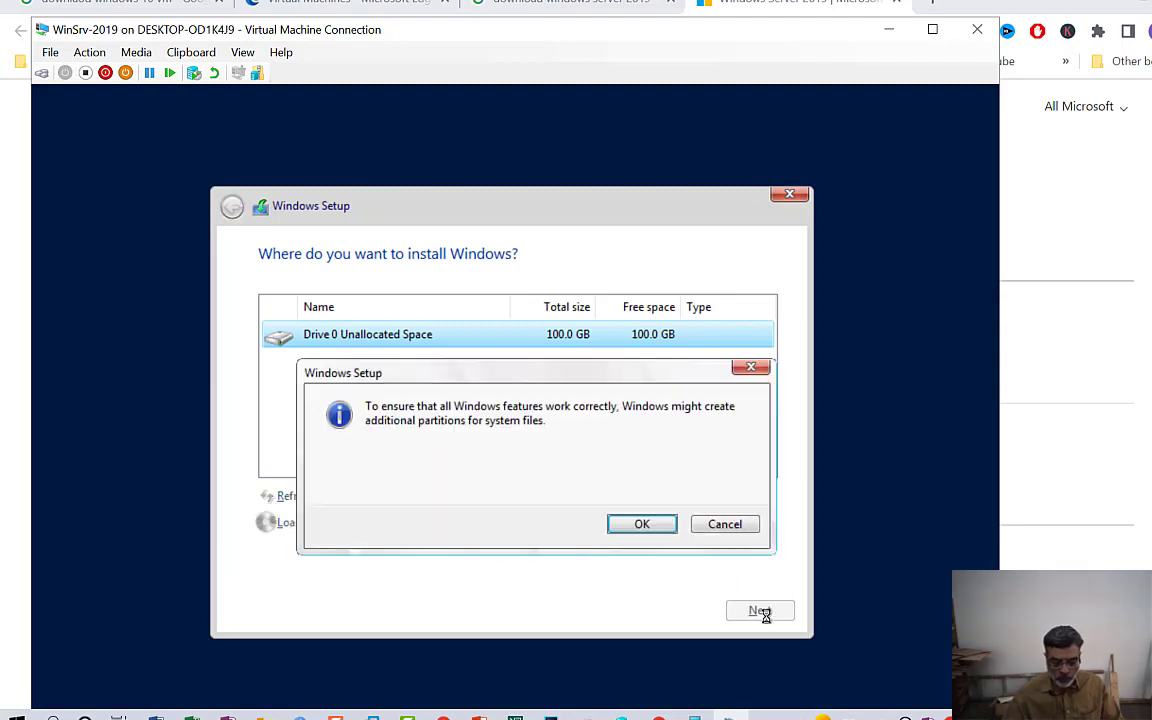
left_click(642, 526)
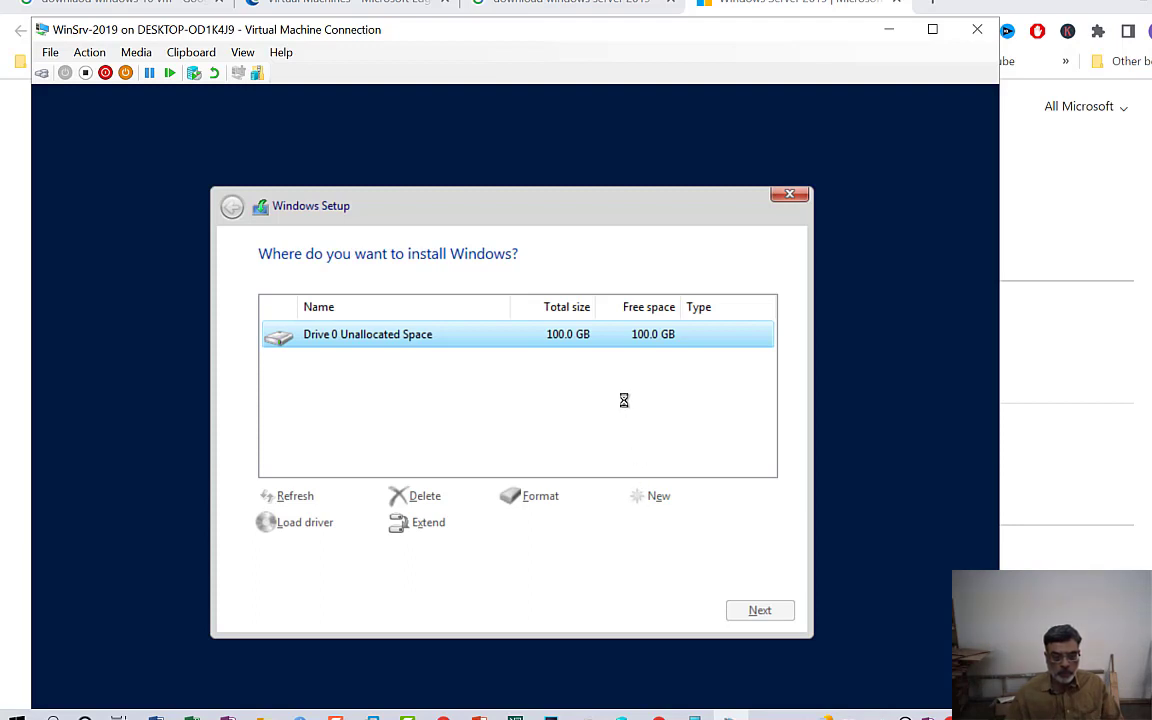
left_click(759, 612)
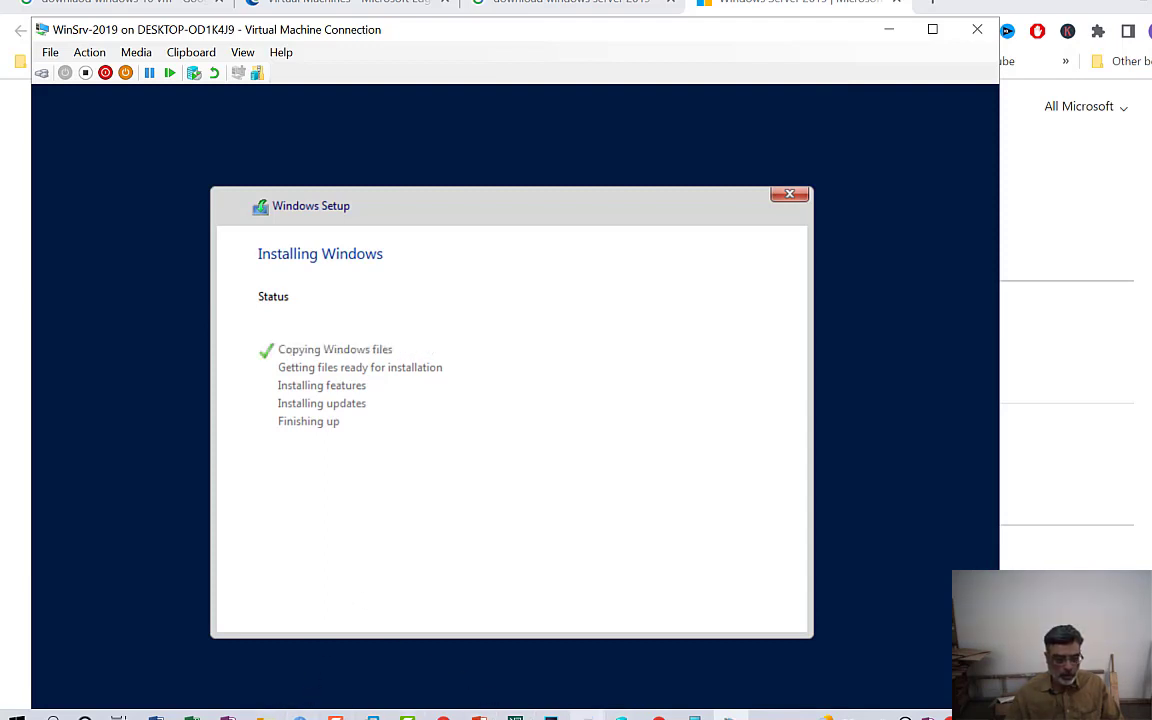
- Switch to the Hyper-V presentation in PowerPoint and look through the slide thumbnails after slide 9
left_click(479, 716)
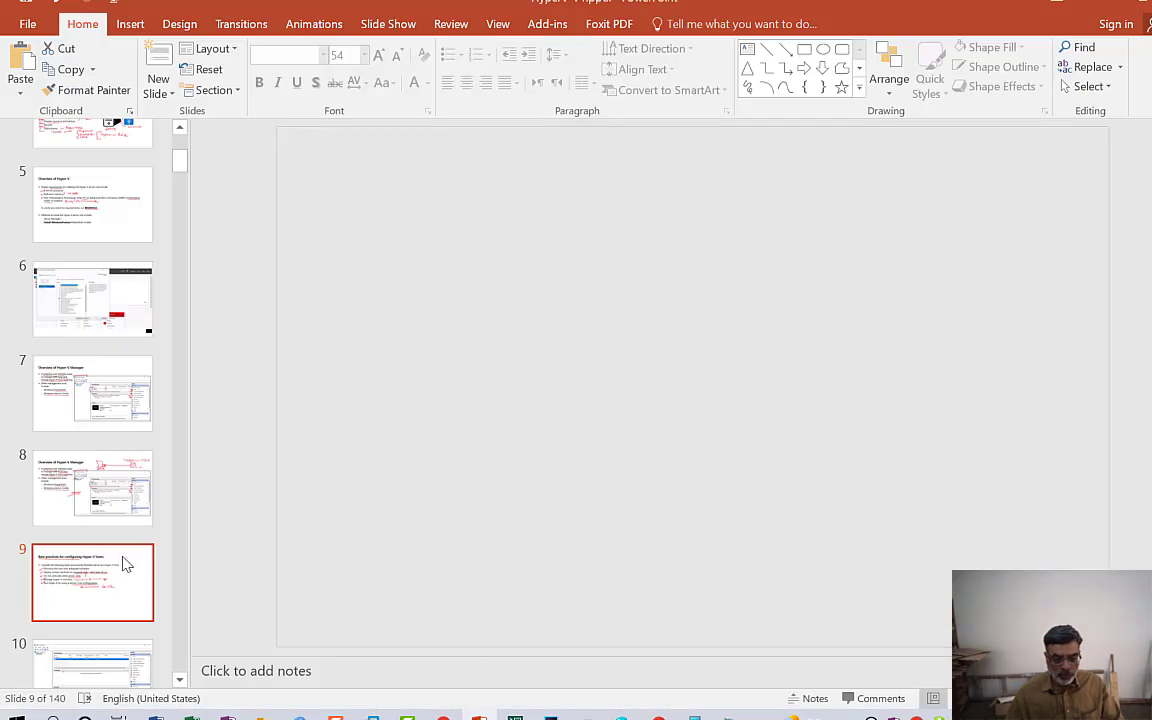
scroll(118, 565, "down", 3)
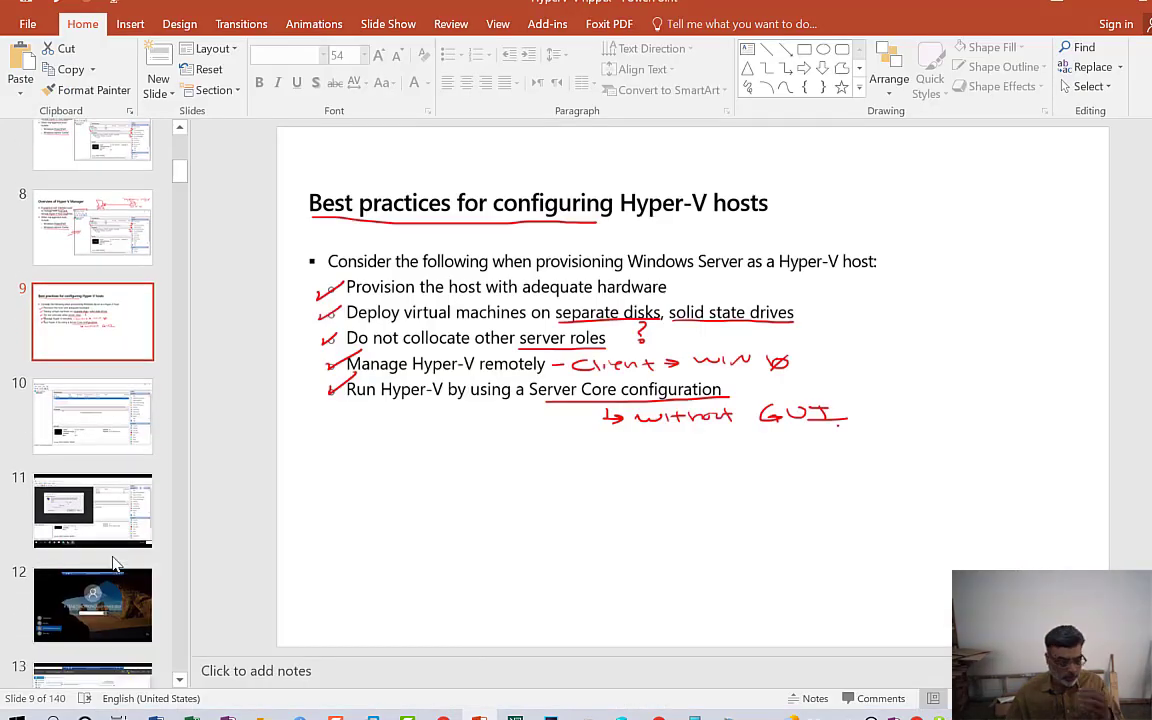